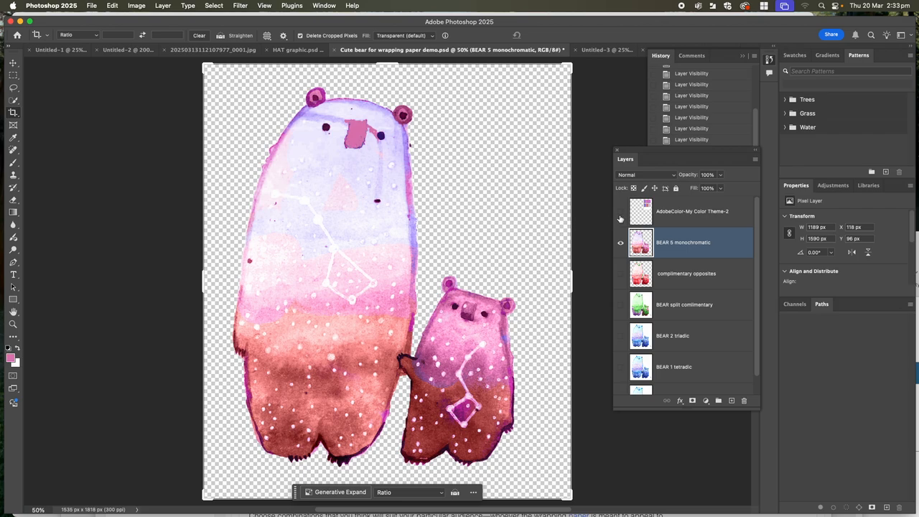
- Show the AdobeColor-My Color Theme-2 swatch layer alongside the bear artwork
{"action": "left_click", "coordinate": [621, 210]}
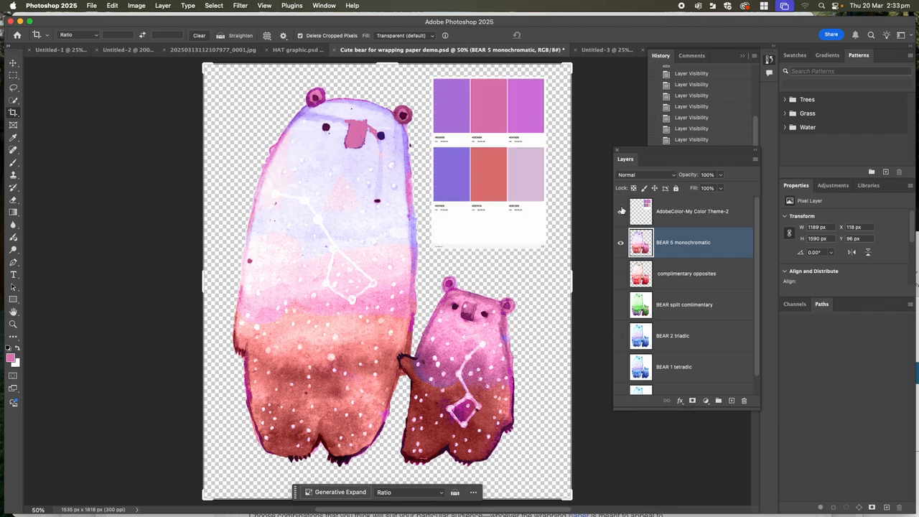
{"action": "left_click", "coordinate": [622, 210]}
{"action": "left_click", "coordinate": [622, 210]}
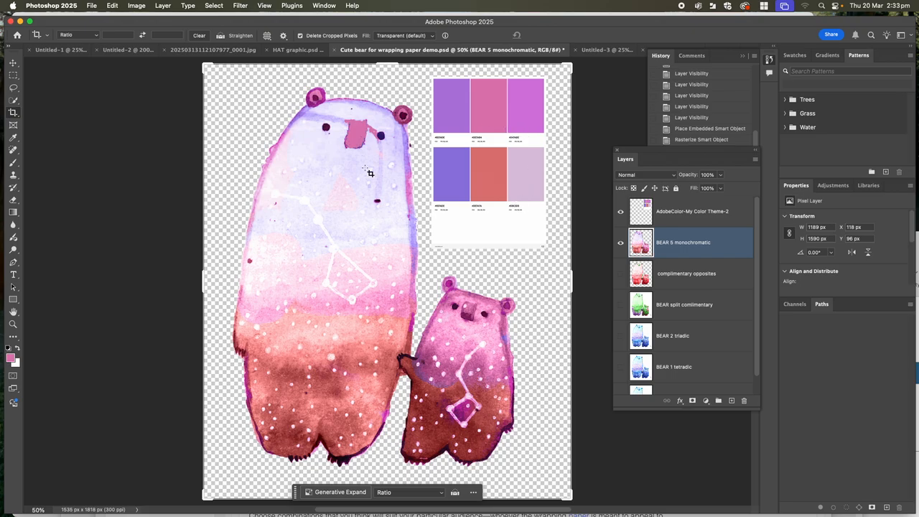
- Switch to Chrome, search for adobe.colour in a new tab and open the Adobe Color site
{"action": "left_click", "coordinate": [134, 503]}
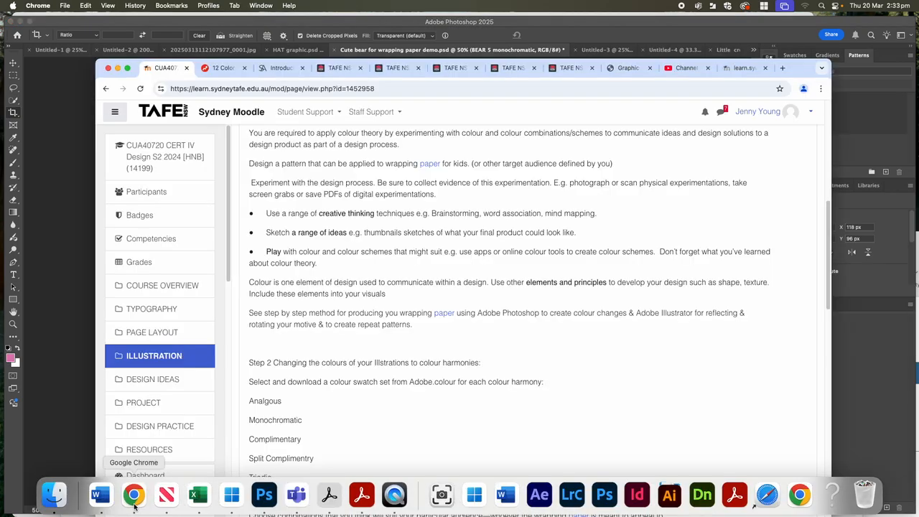
{"action": "left_click", "coordinate": [782, 67]}
{"action": "type", "text": "ad"}
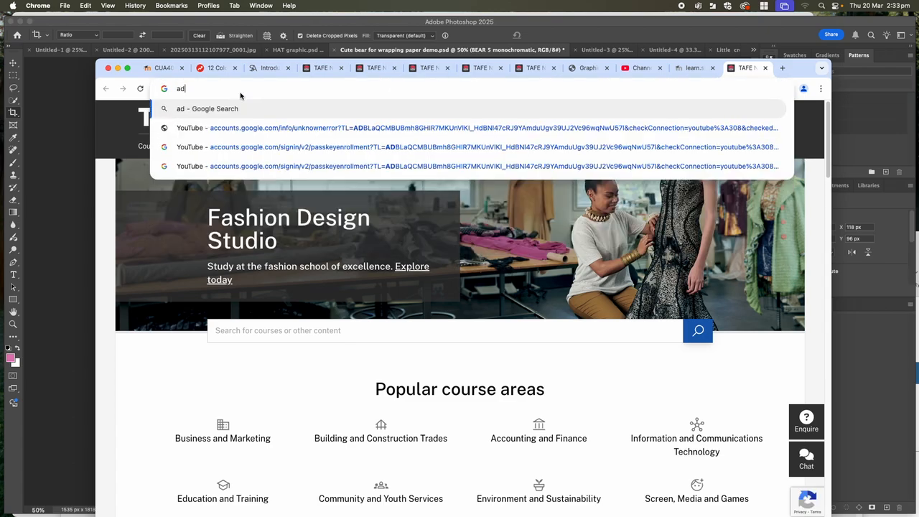
{"action": "type", "text": "obe.colour"}
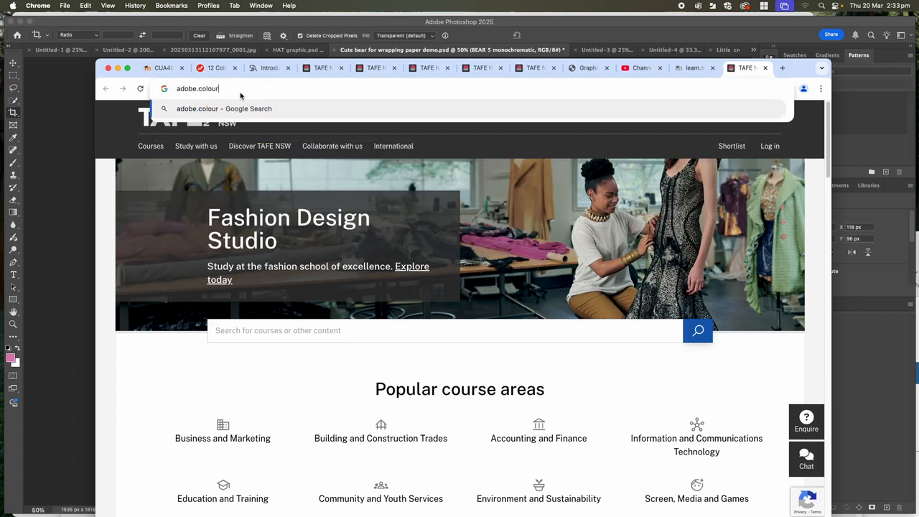
{"action": "key", "text": "Return"}
{"action": "left_click", "coordinate": [229, 209]}
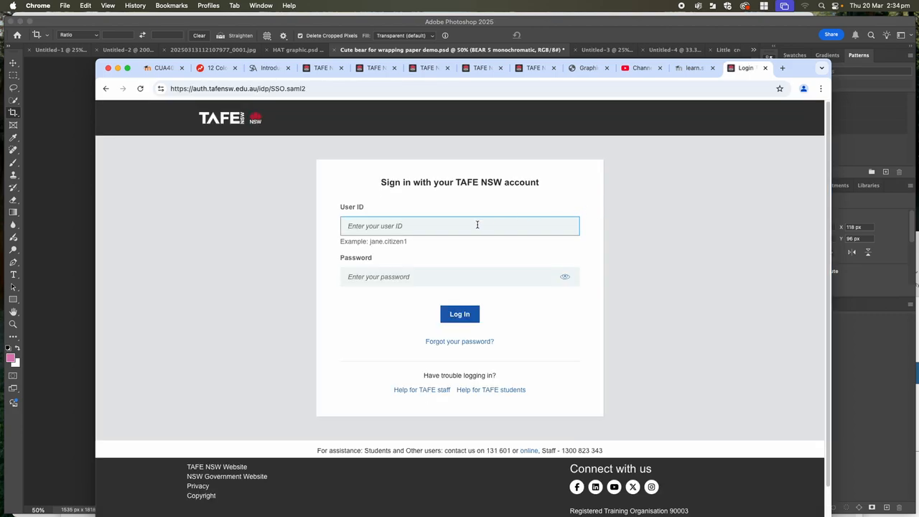
- Sign in to the TAFE NSW account with the user ID and password, then dismiss the offer to save the password
{"action": "type", "text": "jennifer.young"}
{"action": "key", "text": "Tab"}
{"action": "type", "text": "•"}
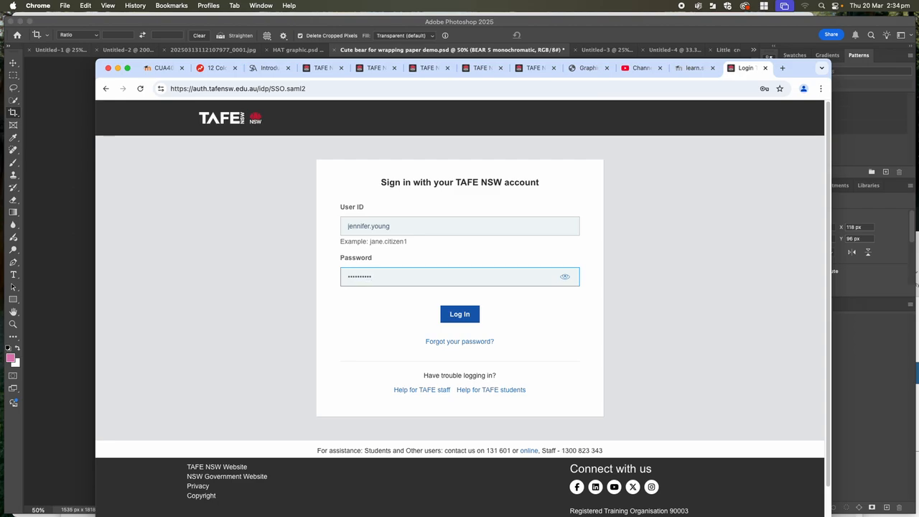
{"action": "left_click", "coordinate": [467, 314]}
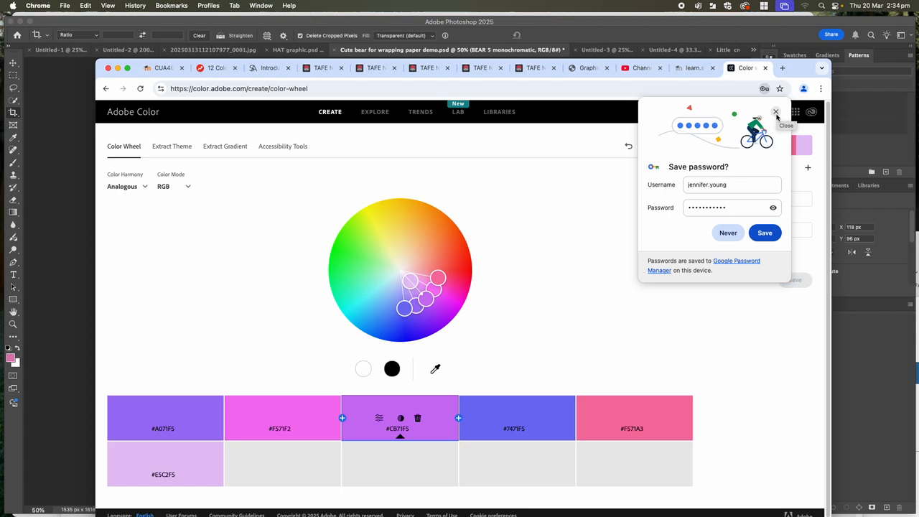
{"action": "left_click", "coordinate": [775, 113]}
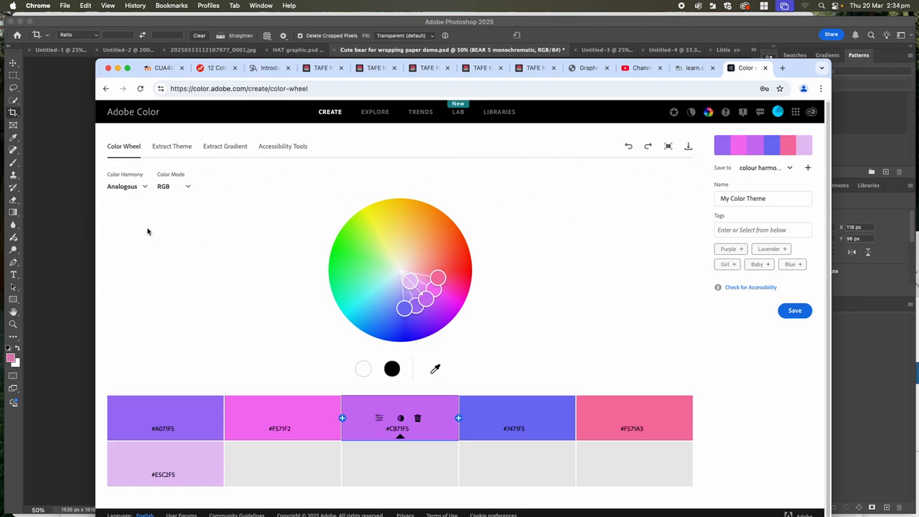
- Keep the Analogous colour harmony and move the base colour on the wheel to bright green #34F528
{"action": "left_click", "coordinate": [145, 187]}
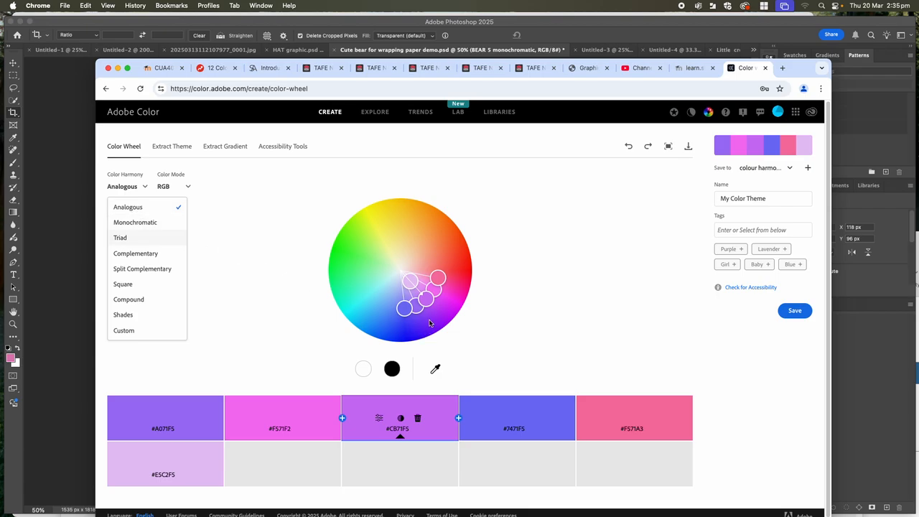
{"action": "left_click", "coordinate": [124, 207]}
{"action": "left_click", "coordinate": [122, 186]}
{"action": "left_click", "coordinate": [123, 187]}
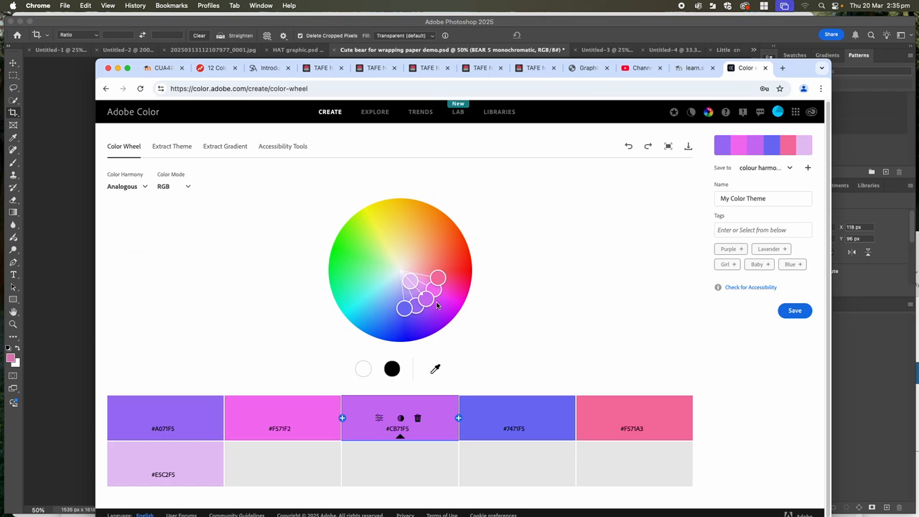
{"action": "left_click_drag", "start_coordinate": [427, 299], "coordinate": [346, 250]}
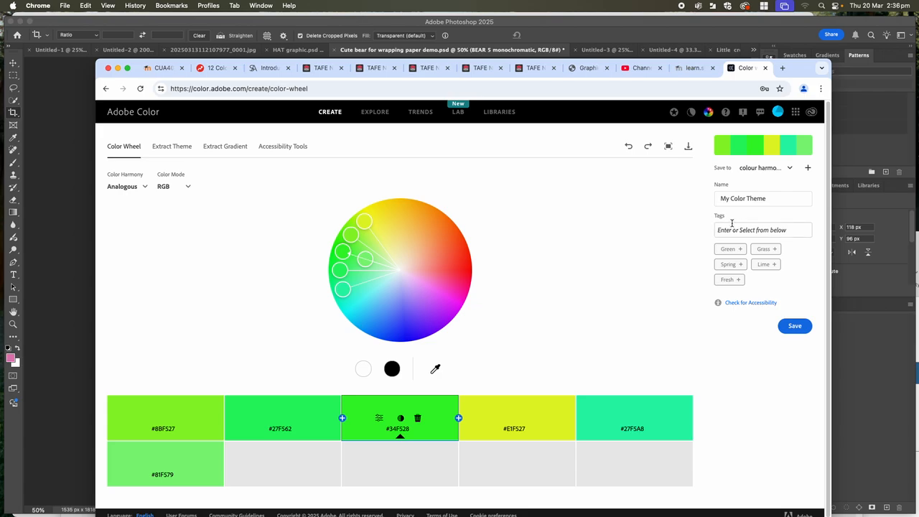
- Rename the colour theme with the person's first name followed by "analgous"
{"action": "left_click", "coordinate": [727, 198]}
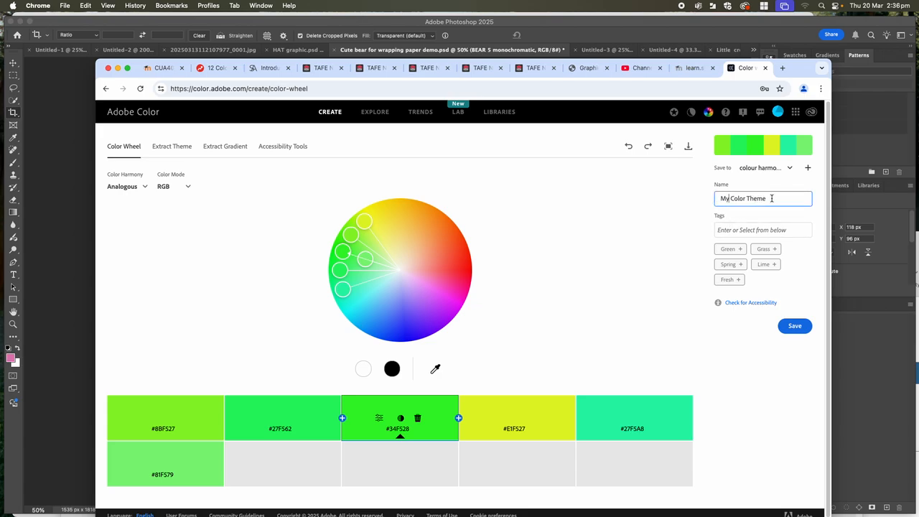
{"action": "left_click_drag", "start_coordinate": [771, 198], "coordinate": [713, 202]}
{"action": "key", "text": "BackSpace"}
{"action": "type", "text": "Patrick analgous"}
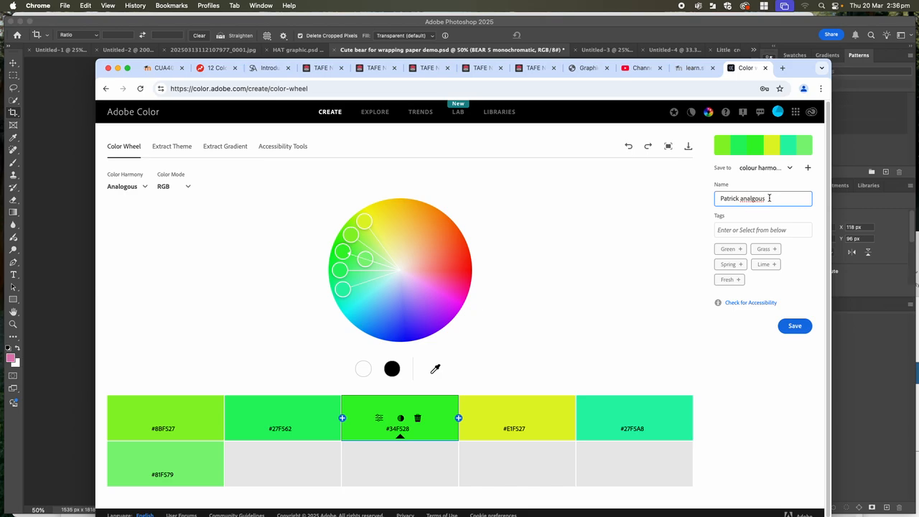
- Download the theme as a JPEG into a new Downloads folder named "Illustration wrapping paper colour swatches"
{"action": "left_click", "coordinate": [689, 149]}
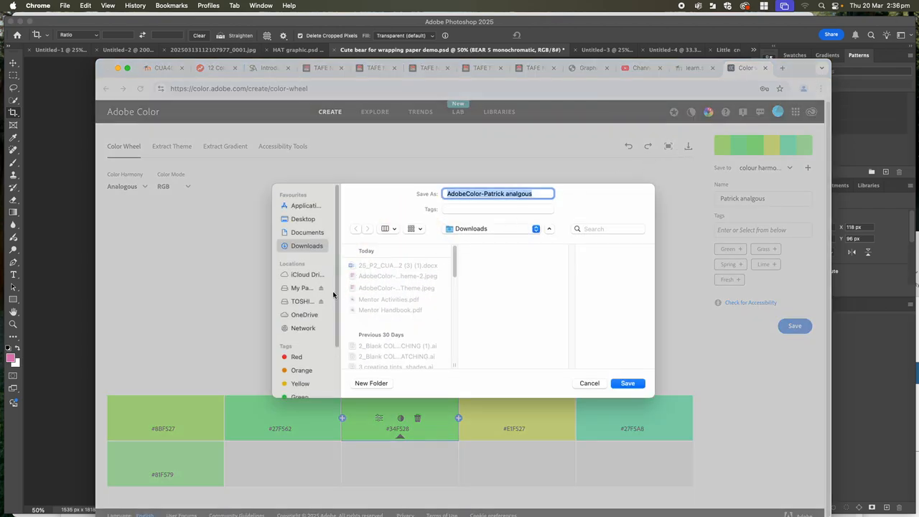
{"action": "left_click", "coordinate": [372, 382]}
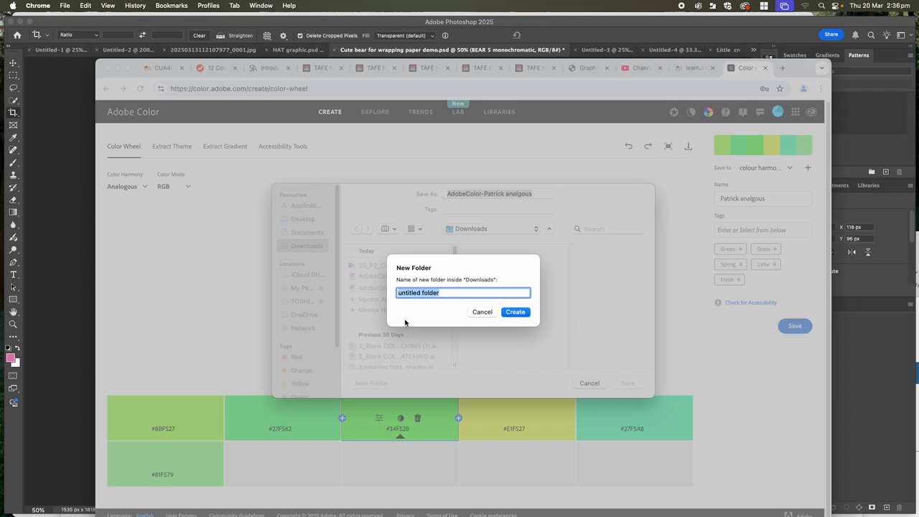
{"action": "key", "text": "BackSpace"}
{"action": "type", "text": "Illustration wrapping paper"}
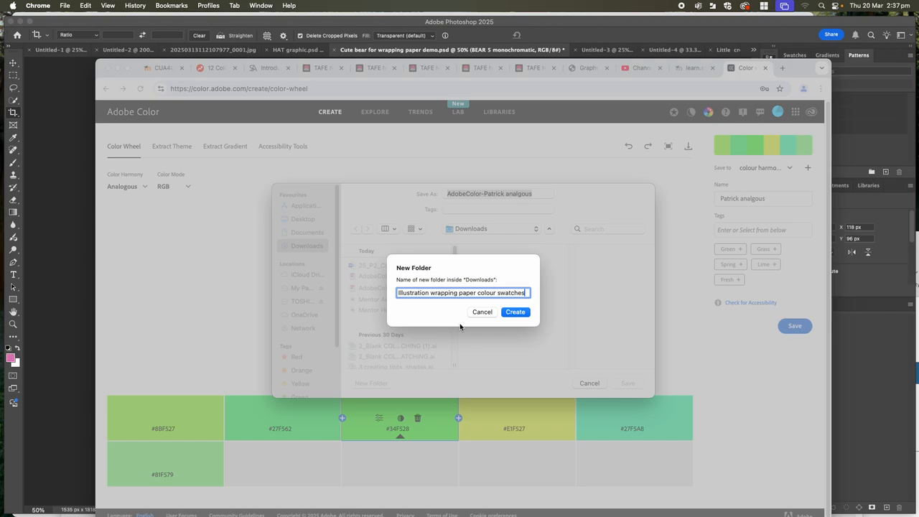
{"action": "left_click", "coordinate": [514, 311]}
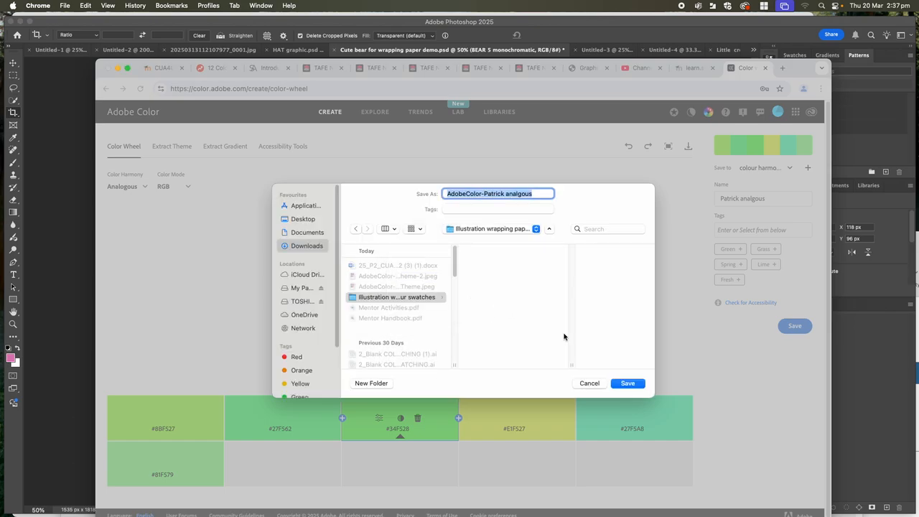
{"action": "left_click", "coordinate": [628, 384]}
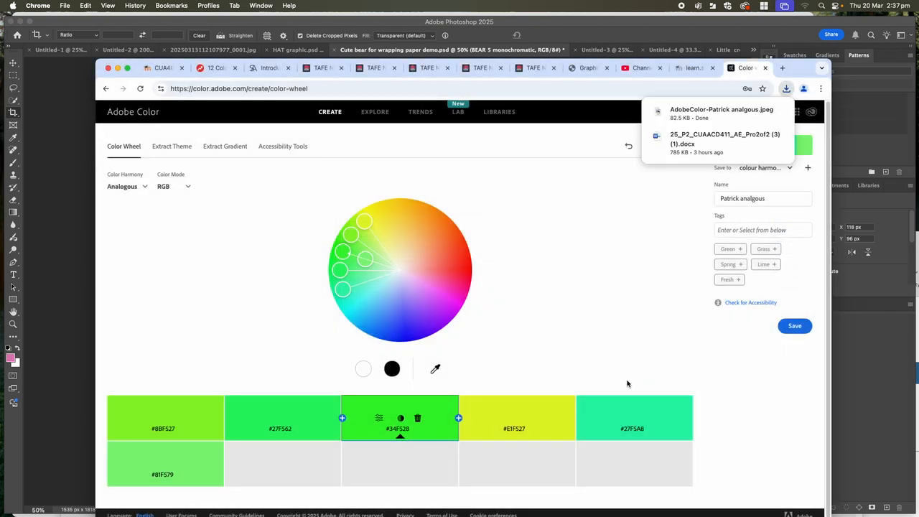
- Try the Monochromatic colour harmony with its base colour moved to pink #F5298F
{"action": "left_click", "coordinate": [141, 188]}
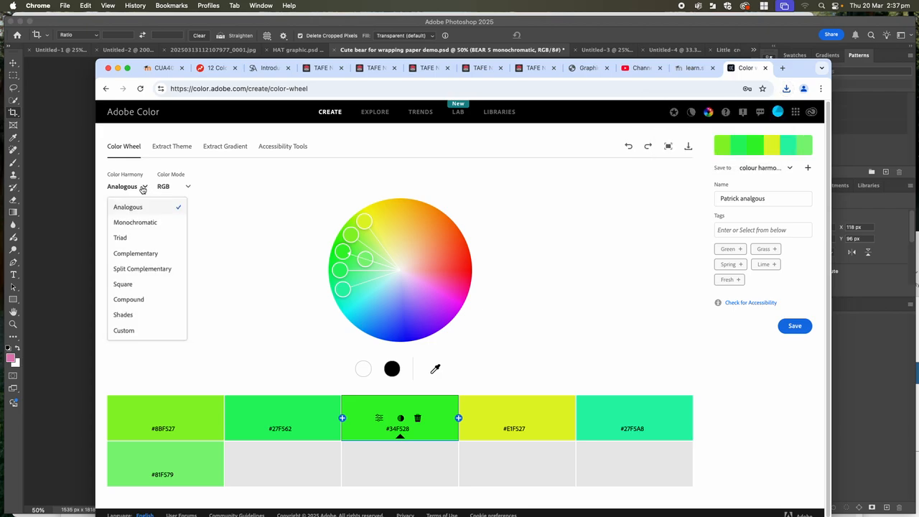
{"action": "left_click", "coordinate": [140, 224]}
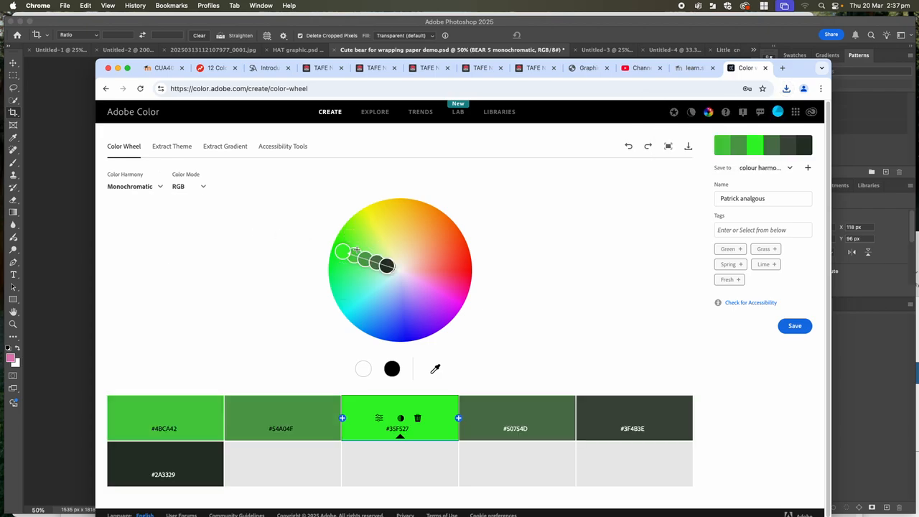
{"action": "mouse_move", "coordinate": [345, 250]}
{"action": "left_mouse_down"}
{"action": "mouse_move", "coordinate": [435, 243]}
{"action": "mouse_move", "coordinate": [447, 264]}
{"action": "mouse_move", "coordinate": [470, 274]}
{"action": "mouse_move", "coordinate": [462, 304]}
{"action": "mouse_move", "coordinate": [463, 261]}
{"action": "mouse_move", "coordinate": [435, 285]}
{"action": "mouse_move", "coordinate": [439, 274]}
{"action": "mouse_move", "coordinate": [460, 286]}
{"action": "left_mouse_up"}
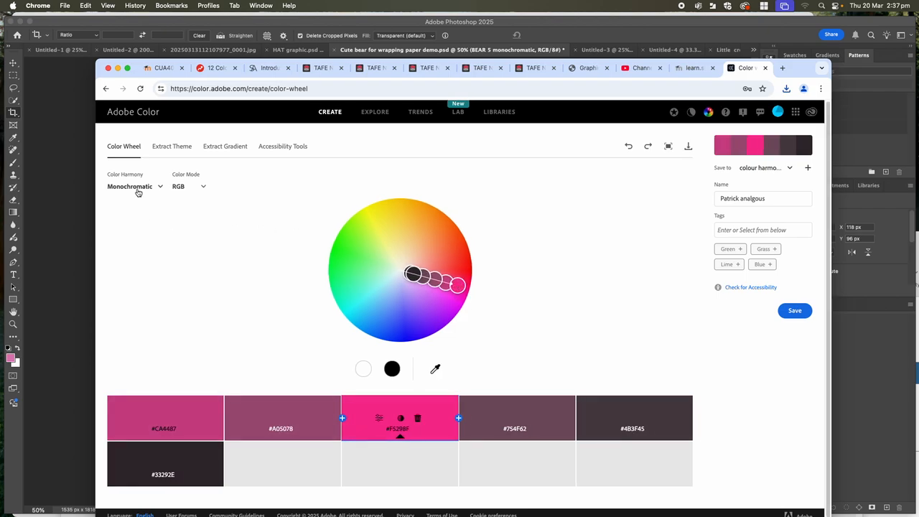
- Apply the Triad harmony with bright green base #5BF520, softening the orange to #F5996E and the blue to #6066F4
{"action": "left_click", "coordinate": [160, 188]}
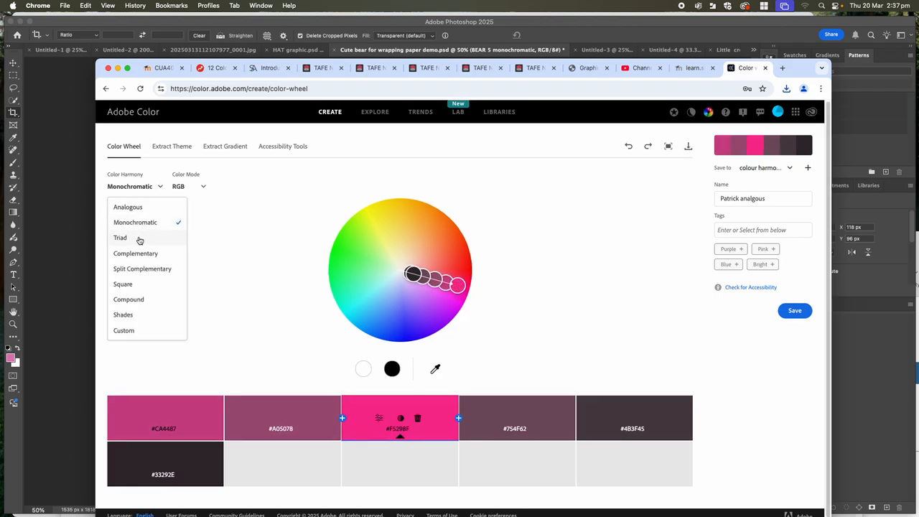
{"action": "left_click", "coordinate": [125, 238]}
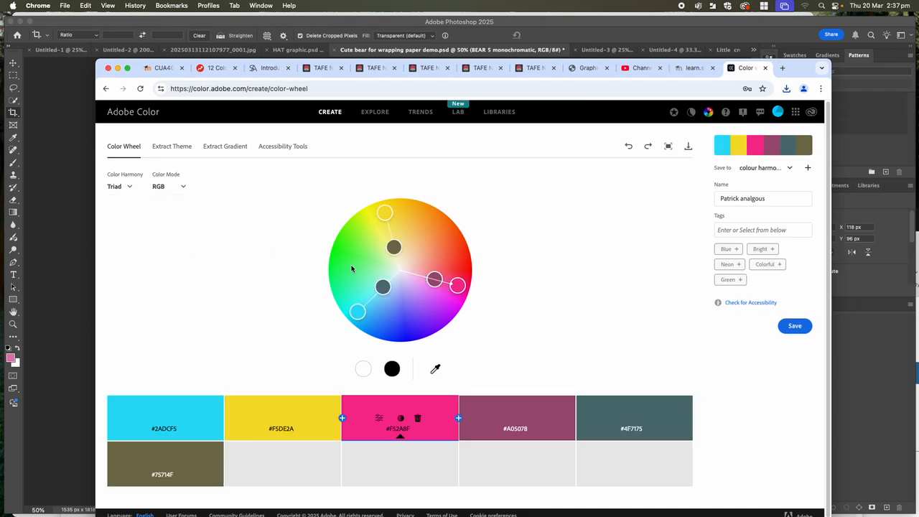
{"action": "left_click_drag", "start_coordinate": [457, 286], "coordinate": [448, 237]}
{"action": "mouse_move", "coordinate": [348, 244]}
{"action": "left_mouse_down"}
{"action": "mouse_move", "coordinate": [359, 232]}
{"action": "mouse_move", "coordinate": [350, 253]}
{"action": "mouse_move", "coordinate": [364, 255]}
{"action": "mouse_move", "coordinate": [349, 238]}
{"action": "left_mouse_up"}
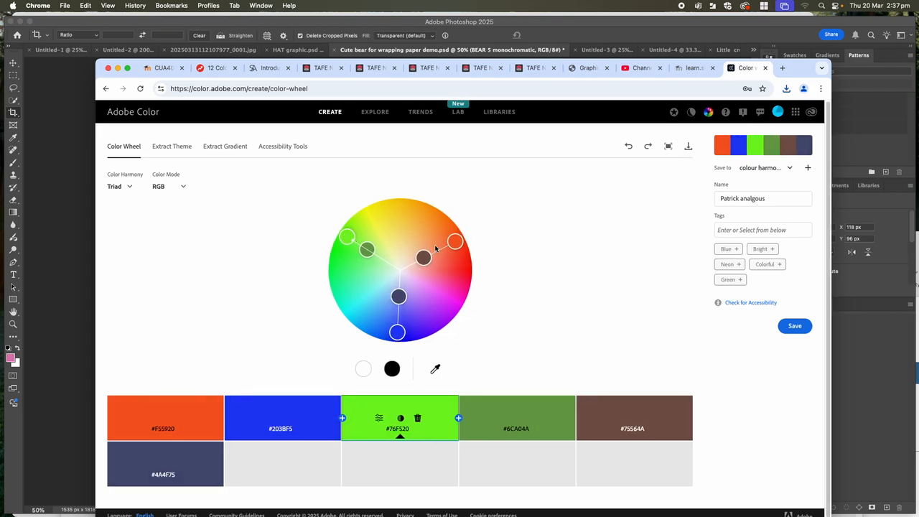
{"action": "left_click_drag", "start_coordinate": [451, 242], "coordinate": [436, 249]}
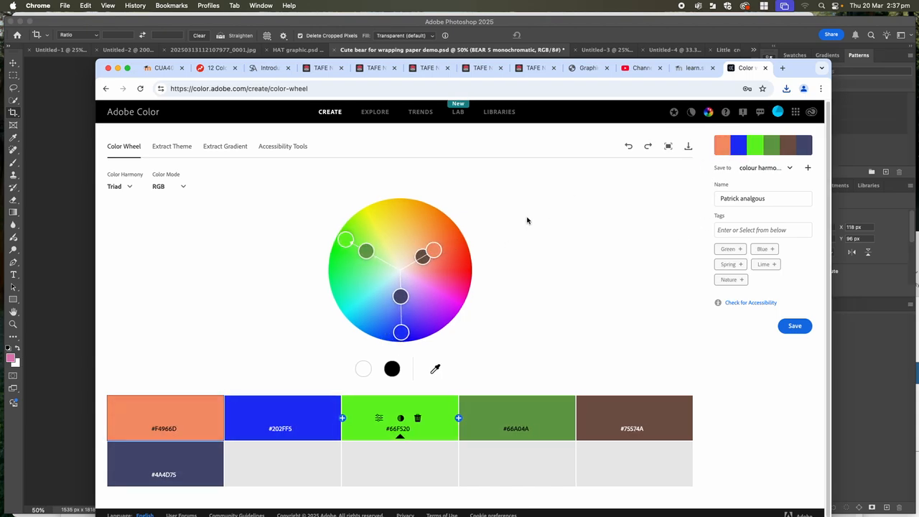
{"action": "left_click_drag", "start_coordinate": [401, 332], "coordinate": [402, 313]}
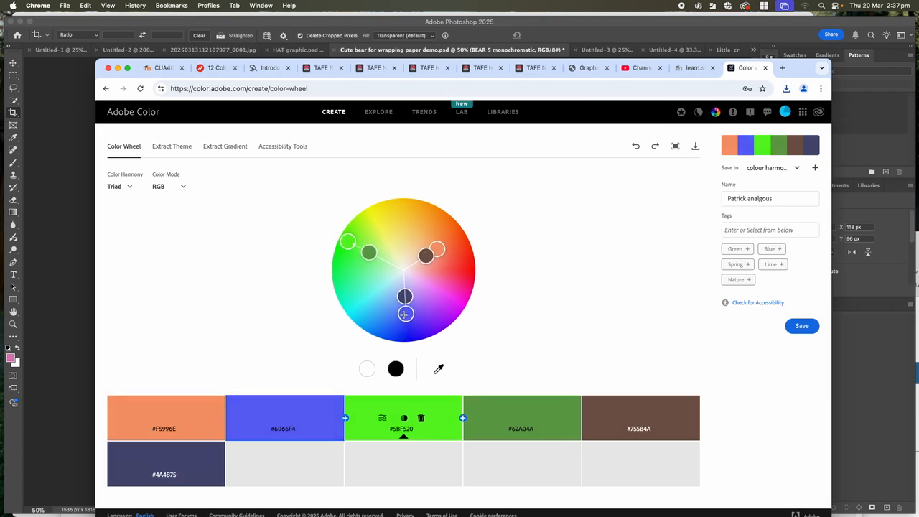
- Change the harmony word in the theme name to "triadic" and download the theme as a JPEG
{"action": "left_click", "coordinate": [789, 167]}
{"action": "left_click", "coordinate": [744, 197]}
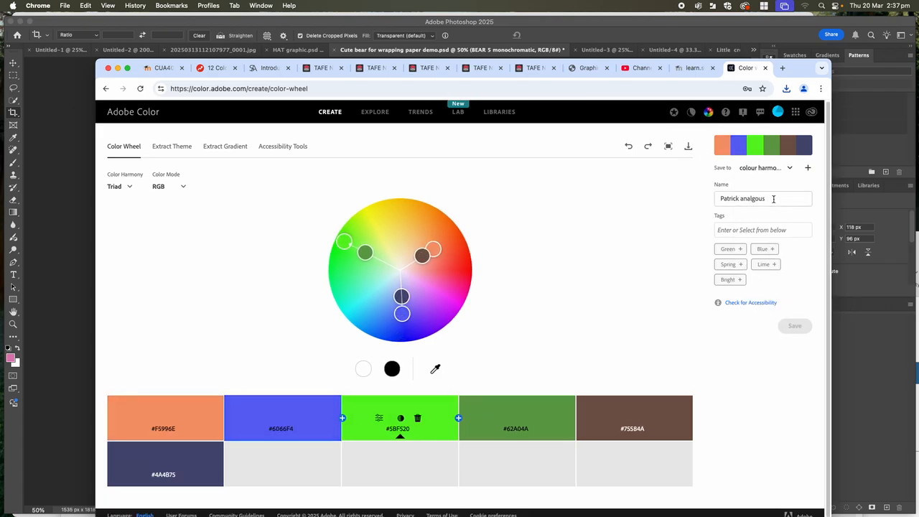
{"action": "double_click", "coordinate": [744, 198]}
{"action": "key", "text": "BackSpace"}
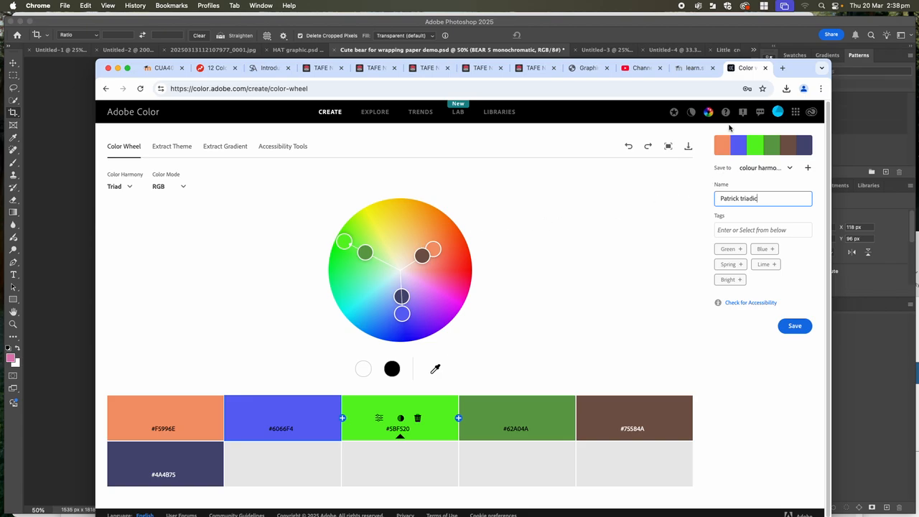
{"action": "left_click", "coordinate": [688, 148]}
{"action": "left_click", "coordinate": [629, 382]}
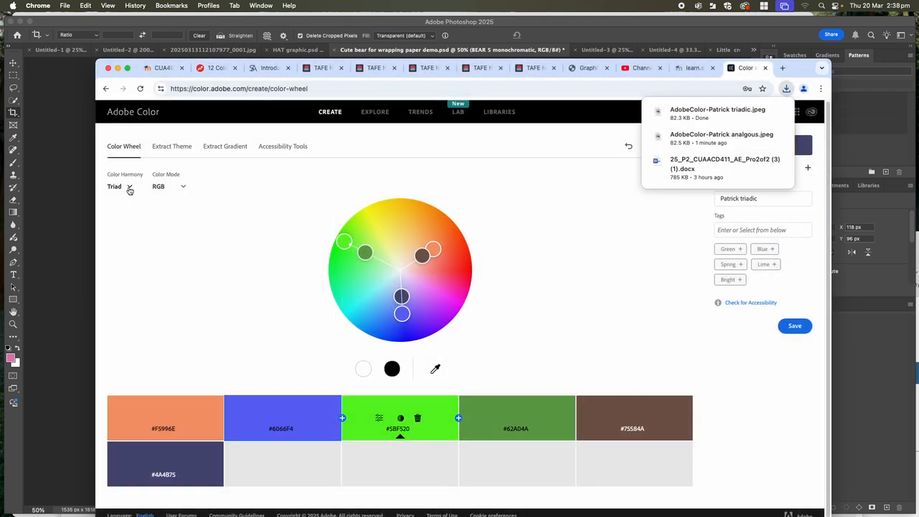
- Apply the Complementary harmony with red base #F53700 and adjust the opposite green to #10F4B5
{"action": "left_click", "coordinate": [129, 188]}
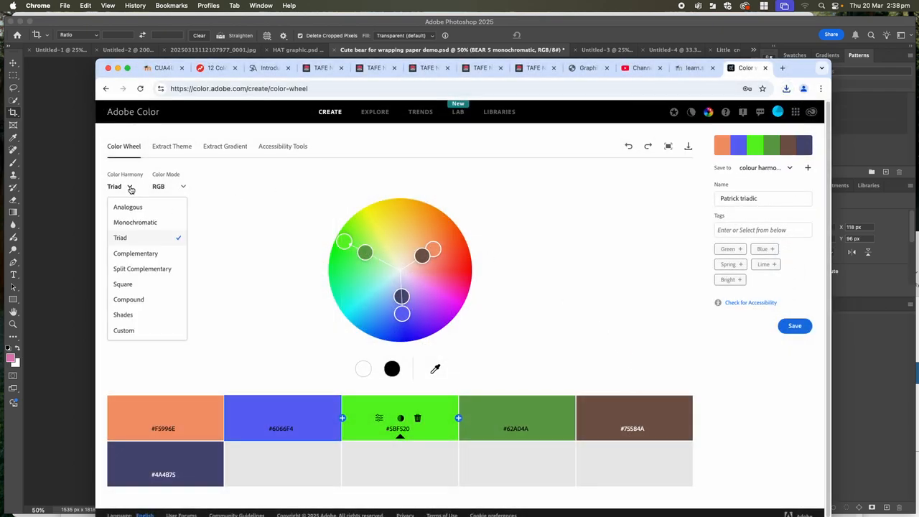
{"action": "left_click", "coordinate": [136, 256]}
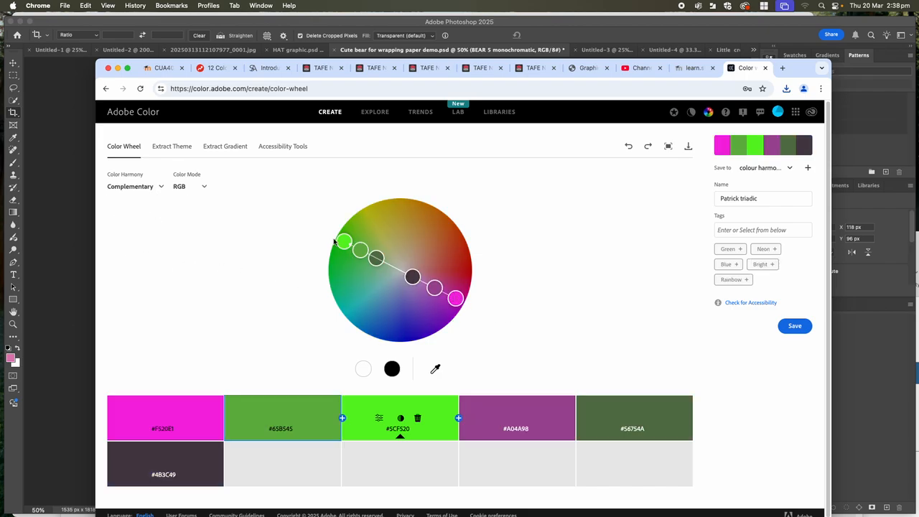
{"action": "left_click_drag", "start_coordinate": [344, 240], "coordinate": [467, 243]}
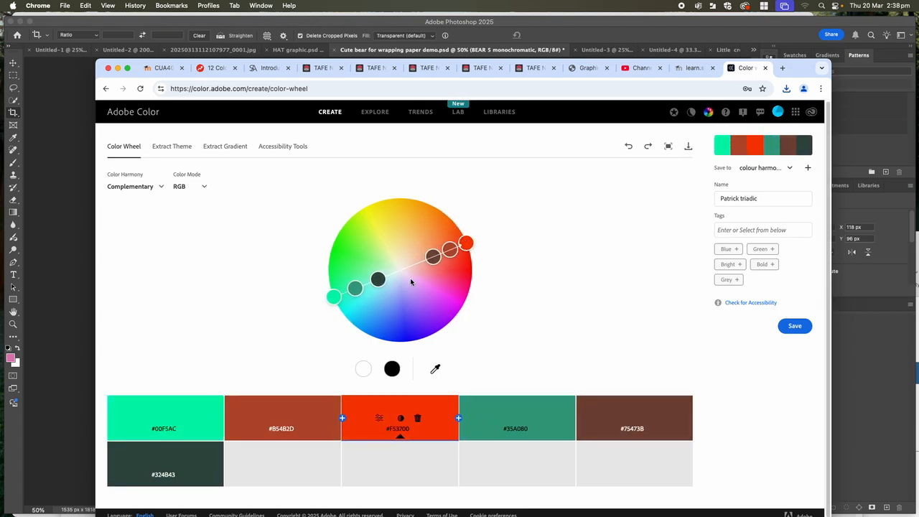
{"action": "left_click_drag", "start_coordinate": [356, 290], "coordinate": [337, 295]}
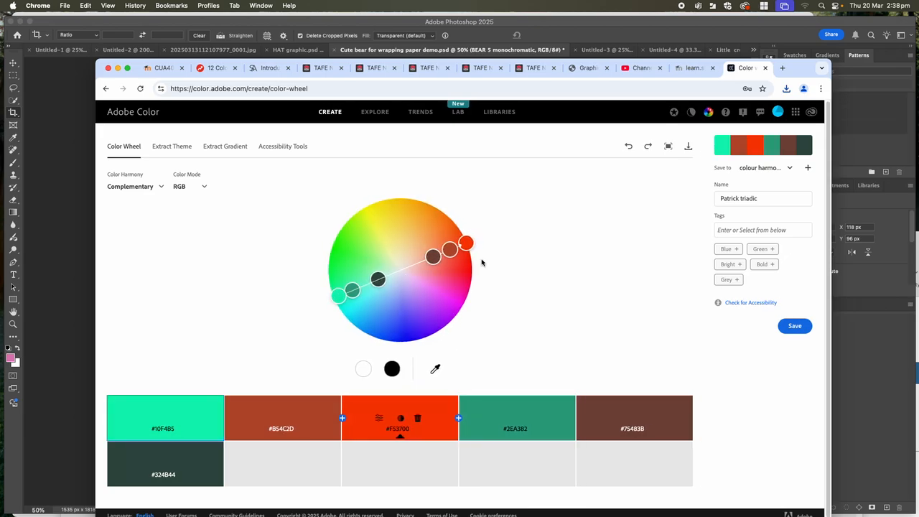
- Change the harmony word in the theme name to "complimentry" and save the theme to the colour harmony library
{"action": "left_click_drag", "start_coordinate": [762, 200], "coordinate": [744, 200]}
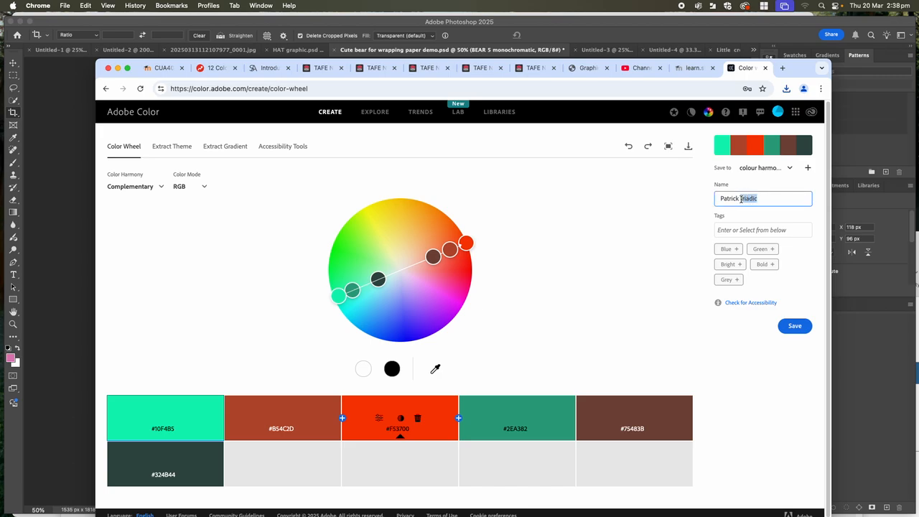
{"action": "key", "text": "BackSpace"}
{"action": "left_click", "coordinate": [796, 327]}
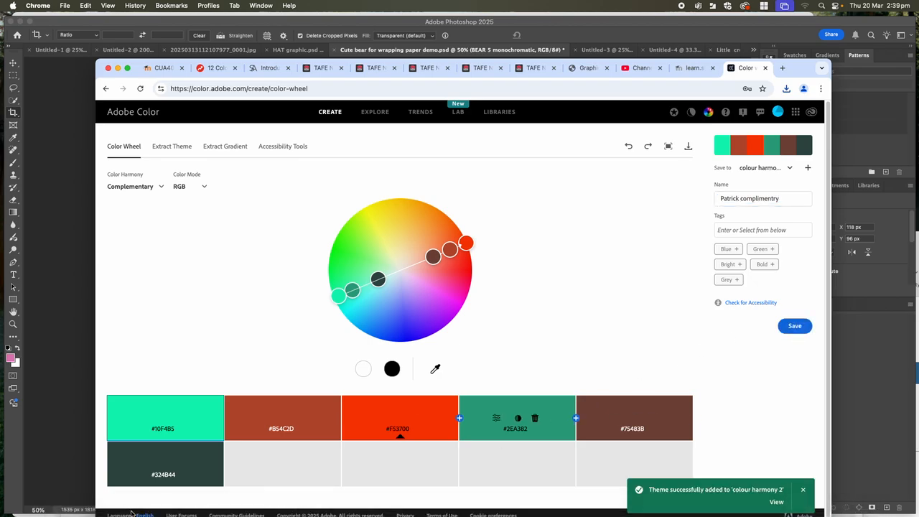
- Switch to Photoshop and toggle the AdobeColor-My Color Theme-2 swatch layer off and back on
{"action": "mouse_move", "coordinate": [132, 516]}
{"action": "left_click", "coordinate": [74, 470]}
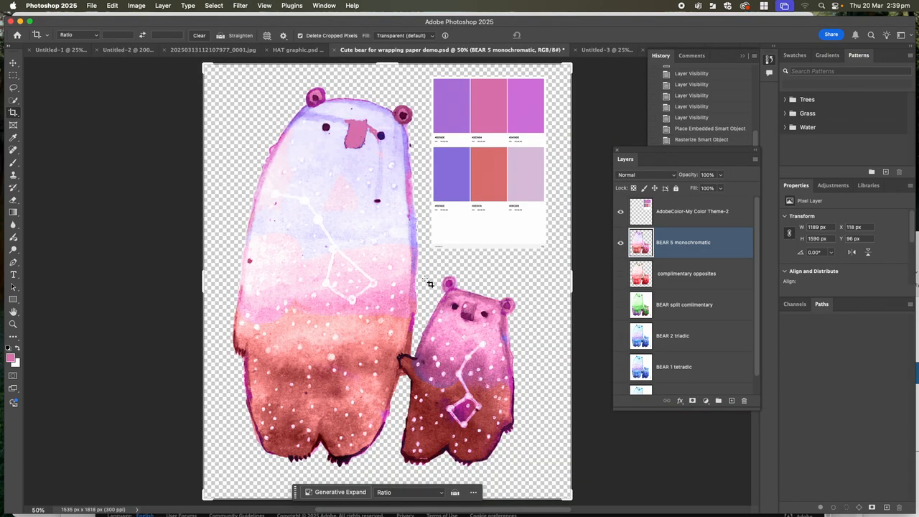
{"action": "left_click", "coordinate": [620, 211]}
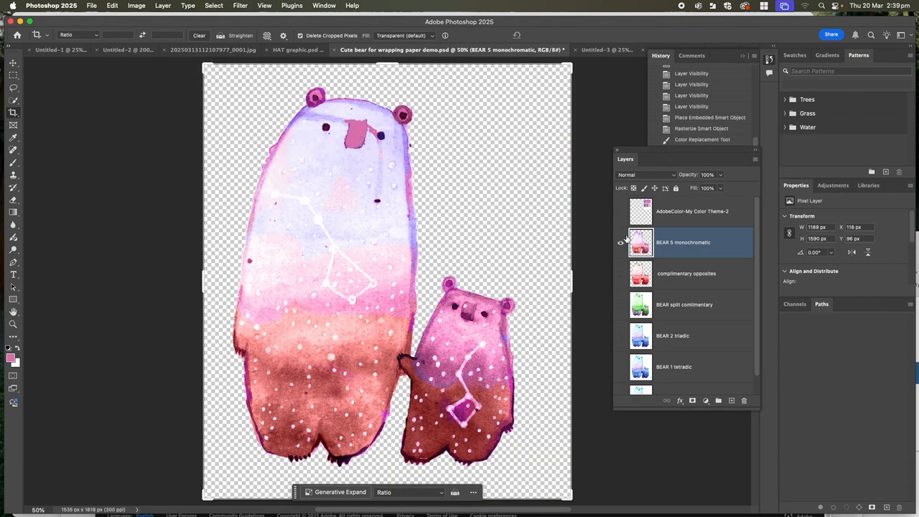
{"action": "left_click", "coordinate": [620, 211]}
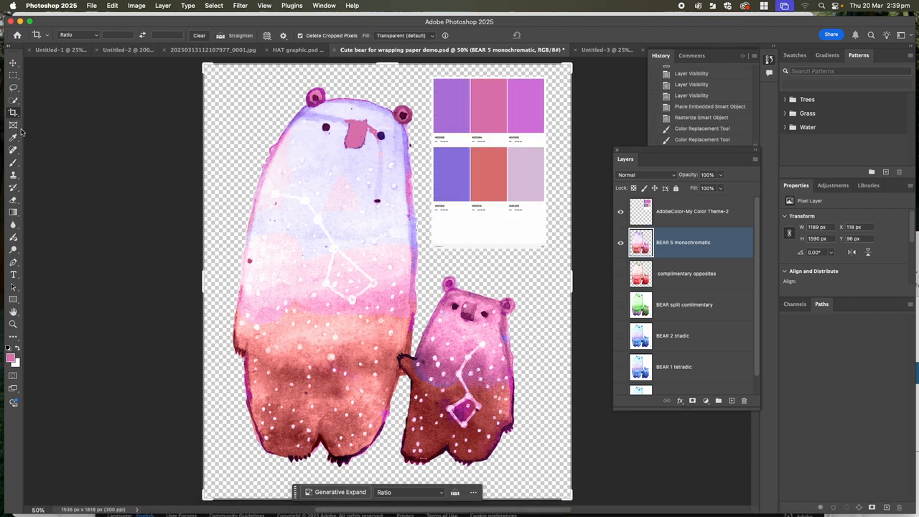
- Place the triadic swatch JPEG as an embedded image from the illustration wrapping paper colour swatches folder in Downloads
{"action": "left_click", "coordinate": [91, 6]}
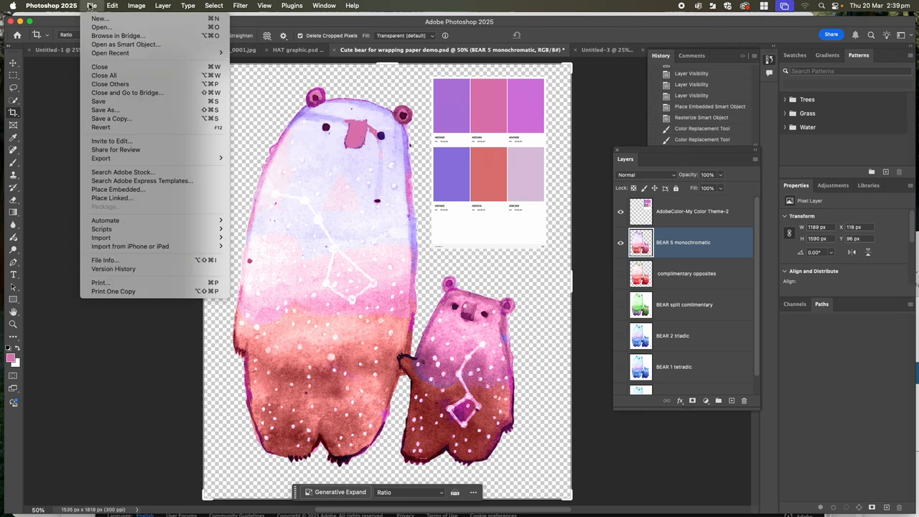
{"action": "left_click", "coordinate": [107, 190]}
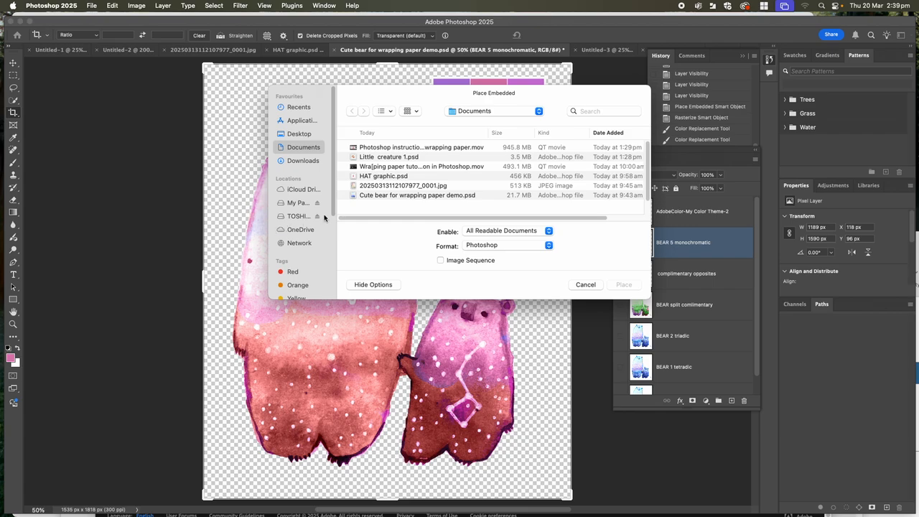
{"action": "left_click", "coordinate": [292, 135]}
{"action": "left_click", "coordinate": [291, 161]}
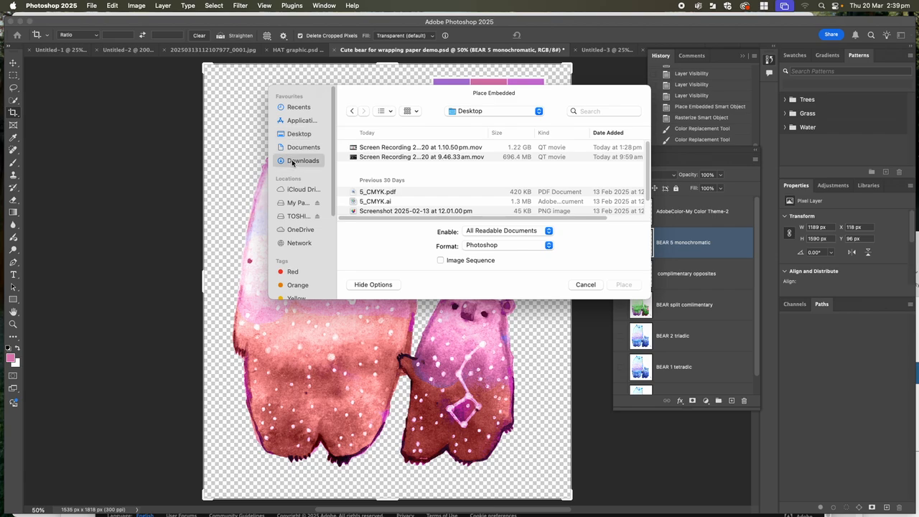
{"action": "double_click", "coordinate": [366, 148]}
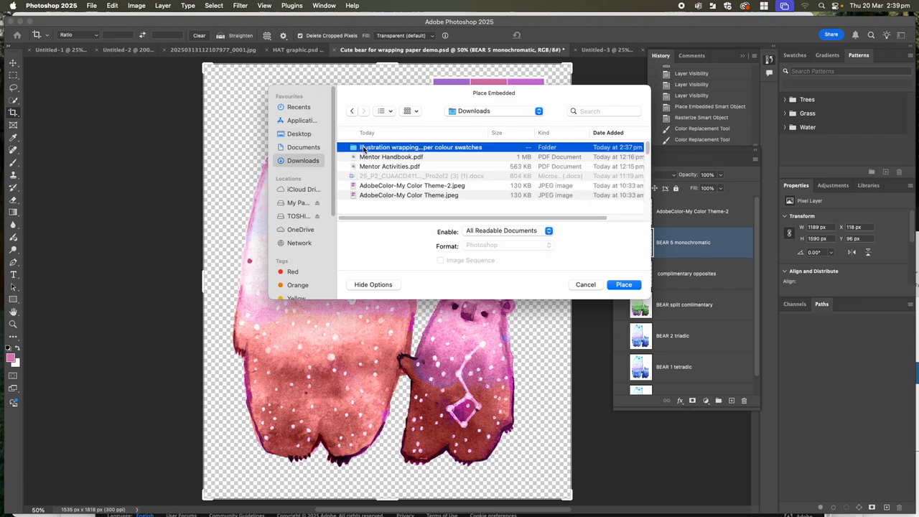
{"action": "left_click", "coordinate": [364, 149]}
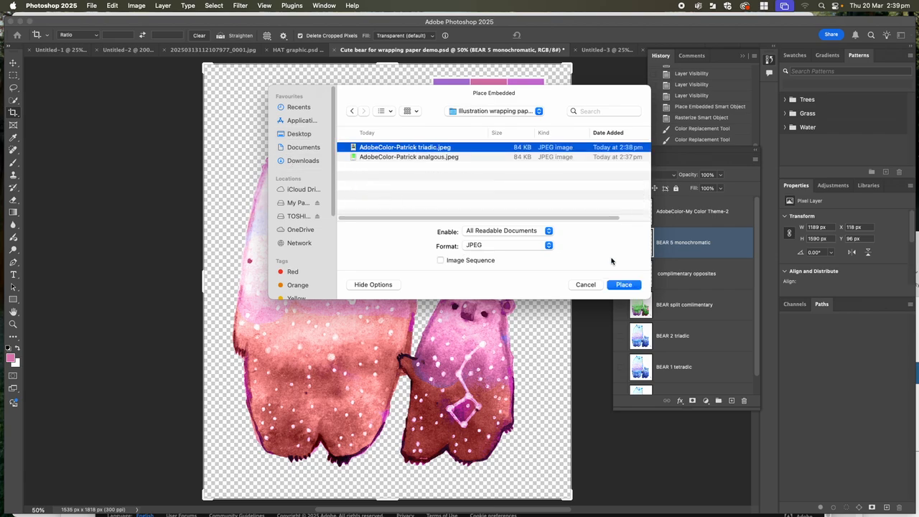
{"action": "left_click", "coordinate": [623, 285]}
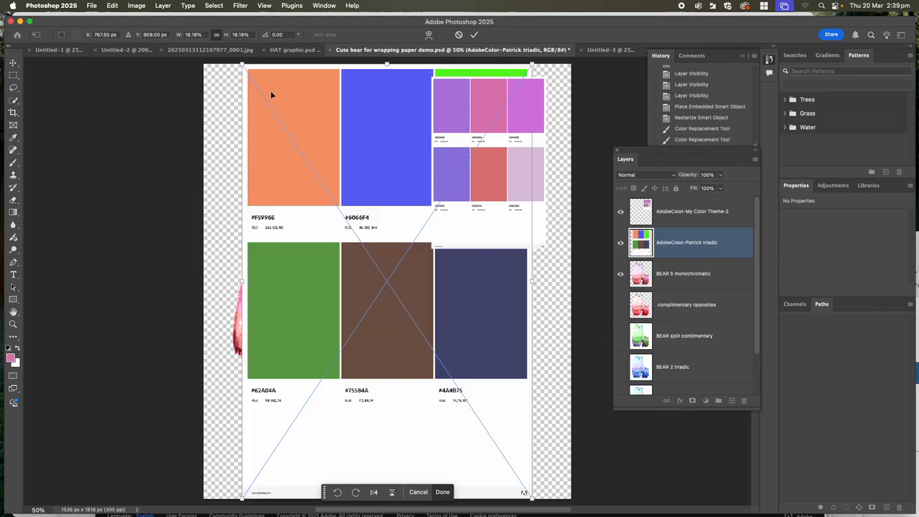
- Scale the placed triadic swatch down to about 6.7% and hide the AdobeColor-My Color Theme-2 layer
{"action": "left_click_drag", "start_coordinate": [241, 63], "coordinate": [427, 339]}
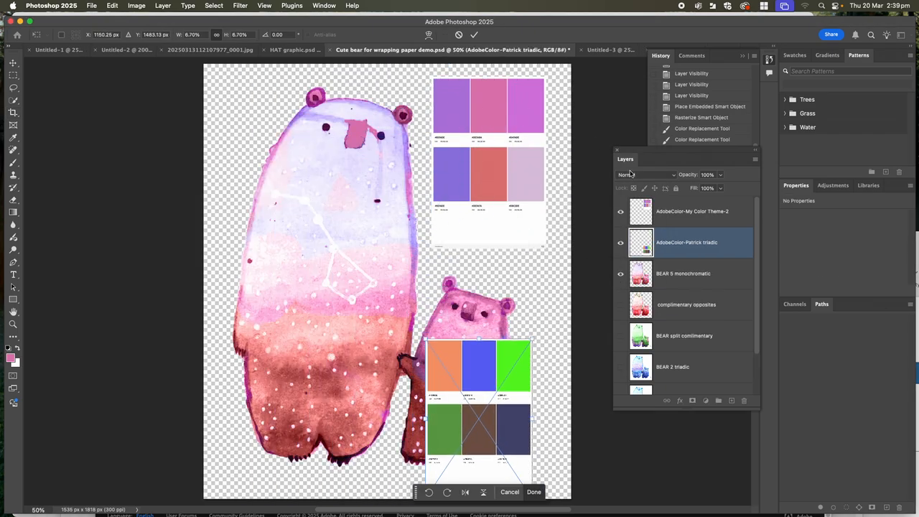
{"action": "left_click", "coordinate": [621, 211]}
{"action": "key", "text": "c"}
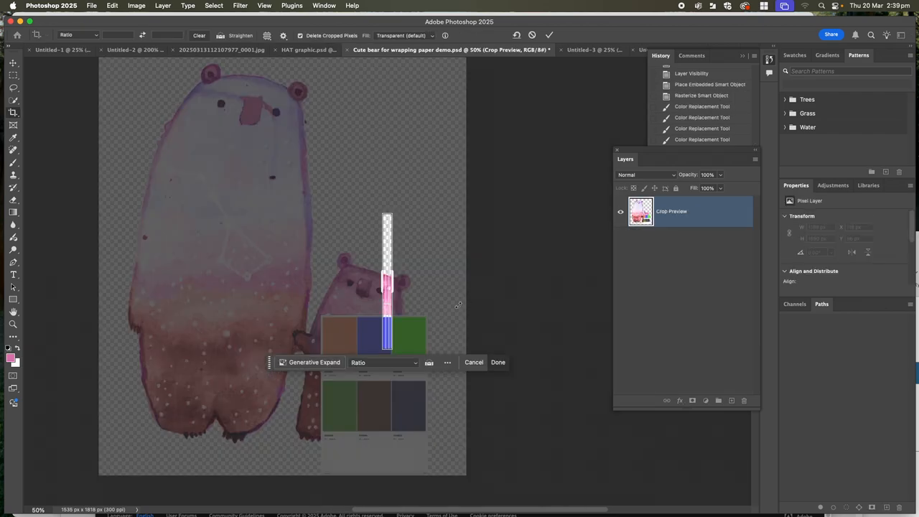
{"action": "left_click", "coordinate": [474, 361]}
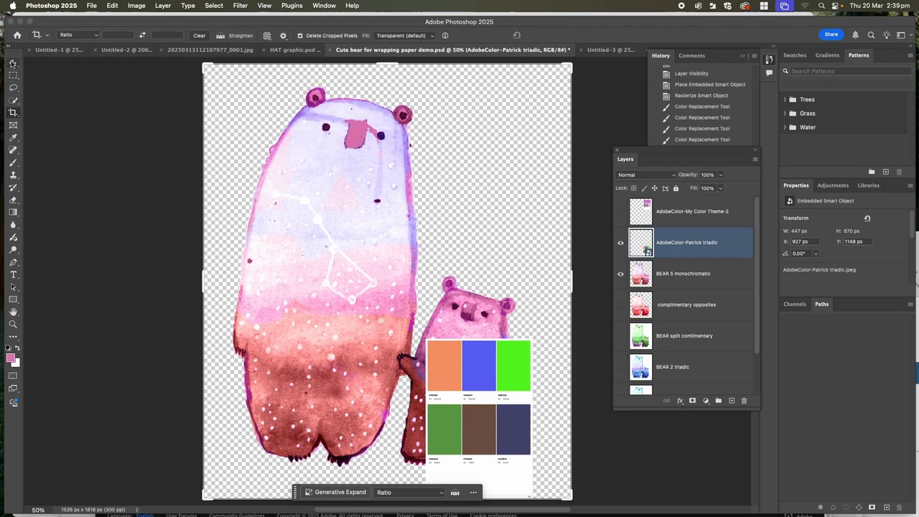
- Move the triadic swatch to the canvas's upper right corner and toggle its visibility off and back on
{"action": "left_click", "coordinate": [13, 62]}
{"action": "left_click_drag", "start_coordinate": [483, 391], "coordinate": [490, 185]}
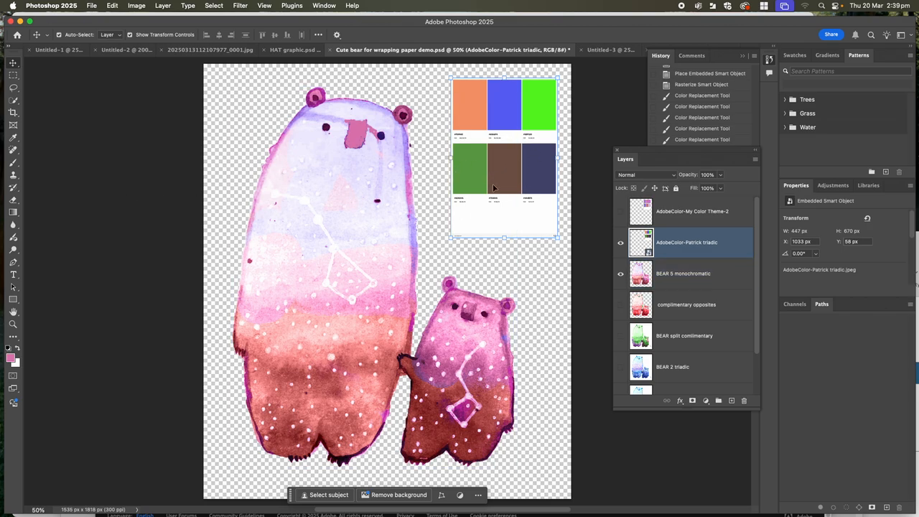
{"action": "left_click", "coordinate": [621, 244]}
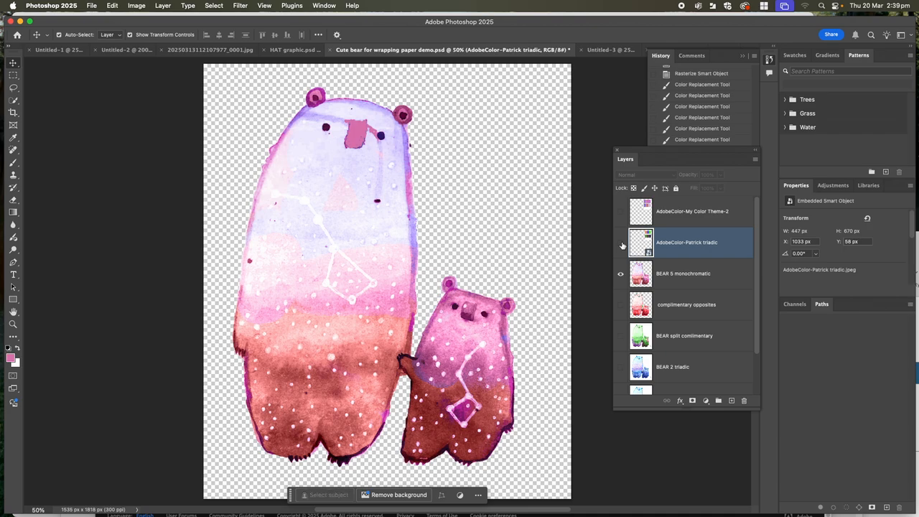
{"action": "left_click", "coordinate": [620, 244]}
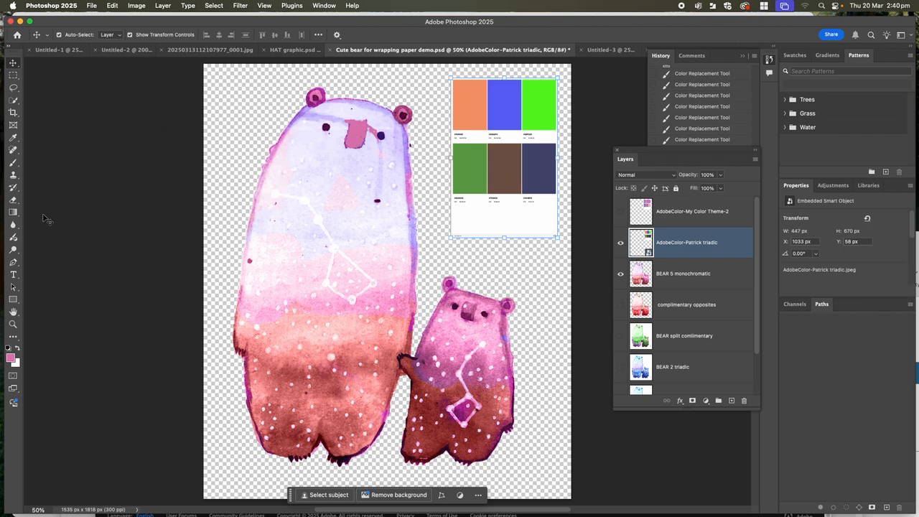
- Activate the Color Replacement Tool, select the BEAR 5 monochromatic layer and hide the triadic swatch layer
{"action": "right_click", "coordinate": [16, 164]}
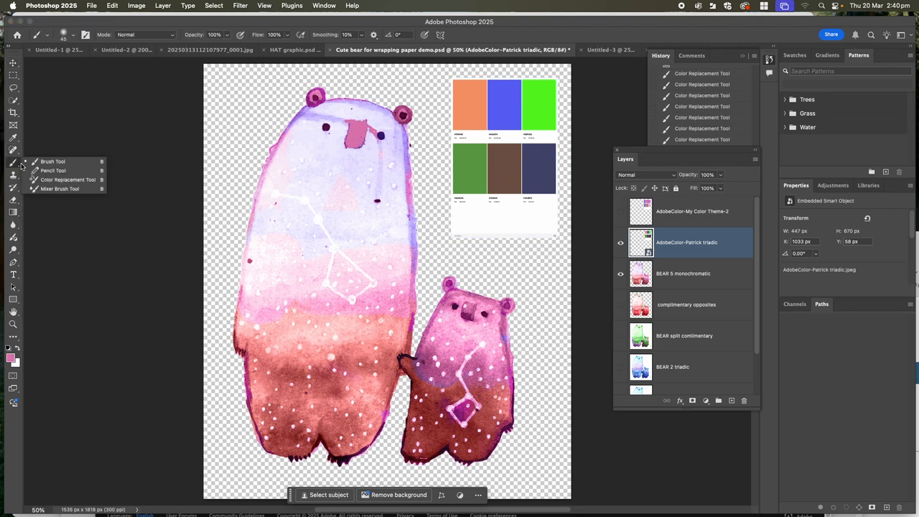
{"action": "left_click", "coordinate": [69, 179]}
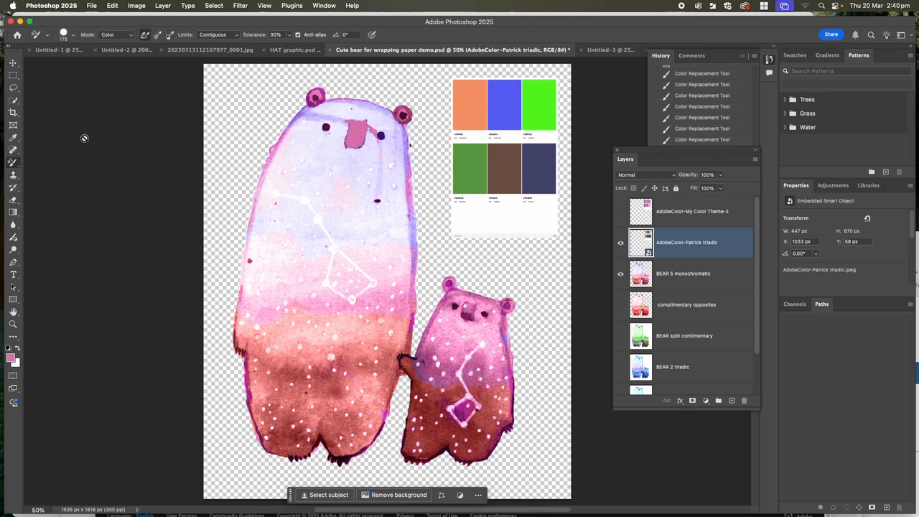
{"action": "left_click", "coordinate": [684, 286]}
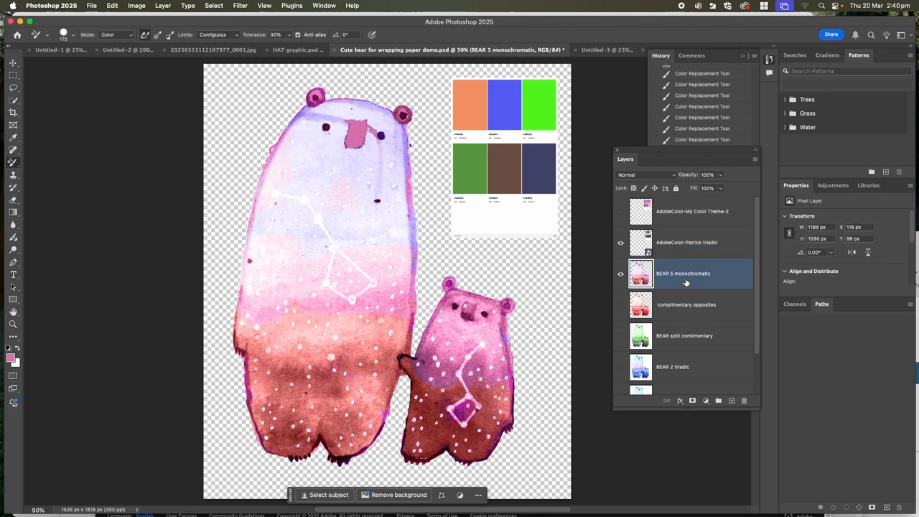
{"action": "left_click", "coordinate": [621, 243]}
- Apply a Levels adjustment to the BEAR 5 monochromatic layer with the midtone input at 0.59
{"action": "left_click", "coordinate": [137, 5]}
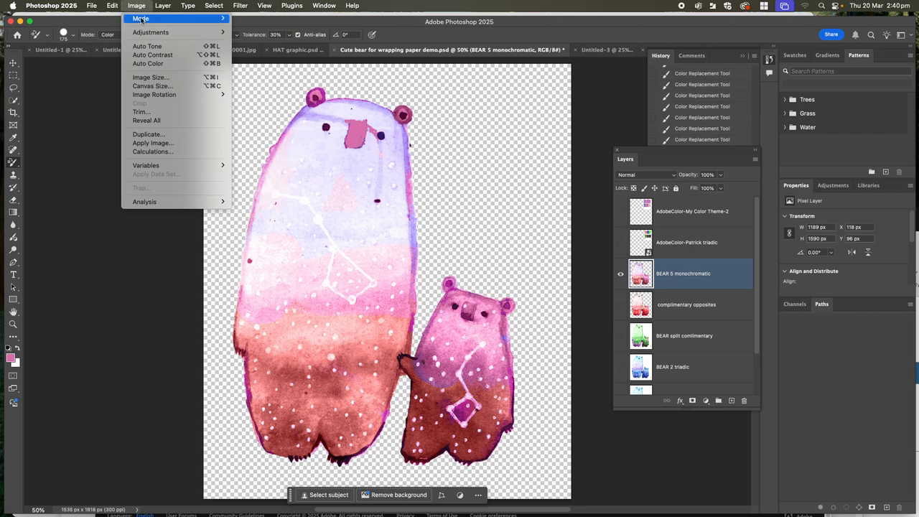
{"action": "mouse_move", "coordinate": [146, 34]}
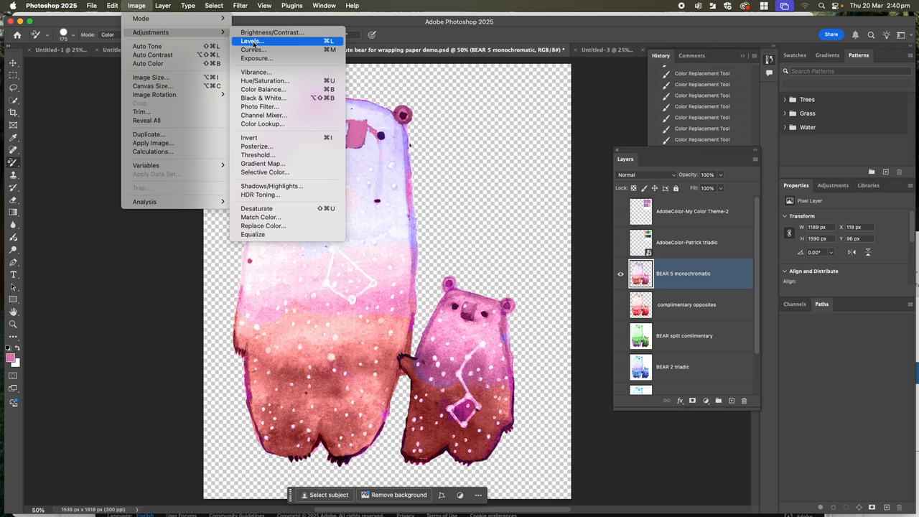
{"action": "left_click", "coordinate": [253, 42]}
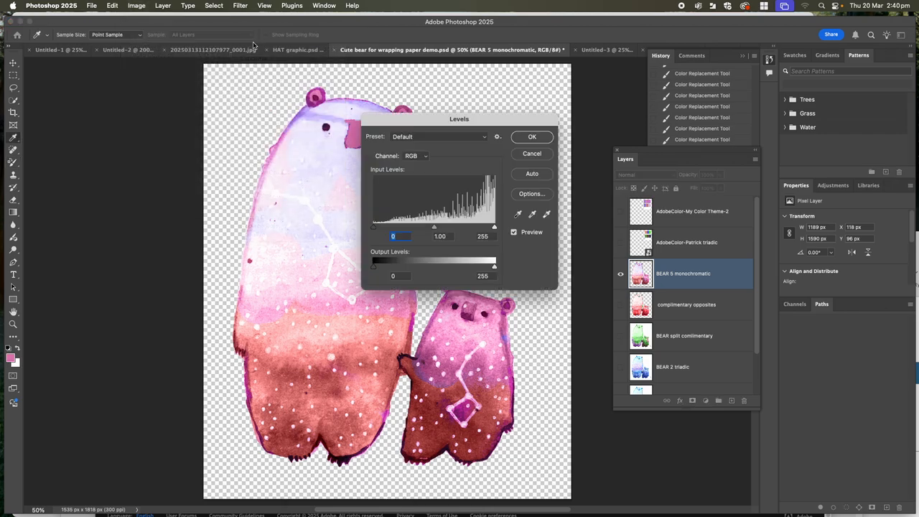
{"action": "left_click_drag", "start_coordinate": [410, 122], "coordinate": [540, 68]}
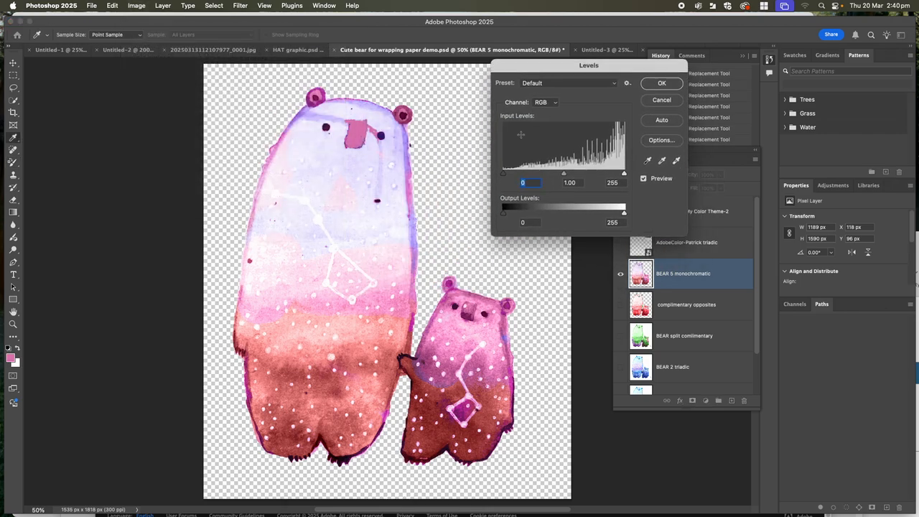
{"action": "mouse_move", "coordinate": [505, 177]}
{"action": "left_mouse_down"}
{"action": "mouse_move", "coordinate": [544, 178]}
{"action": "mouse_move", "coordinate": [506, 173]}
{"action": "mouse_move", "coordinate": [549, 167]}
{"action": "mouse_move", "coordinate": [501, 167]}
{"action": "left_mouse_up"}
{"action": "mouse_move", "coordinate": [622, 175]}
{"action": "left_mouse_down"}
{"action": "mouse_move", "coordinate": [608, 174]}
{"action": "mouse_move", "coordinate": [626, 172]}
{"action": "left_mouse_up"}
{"action": "left_click_drag", "start_coordinate": [563, 173], "coordinate": [584, 165]}
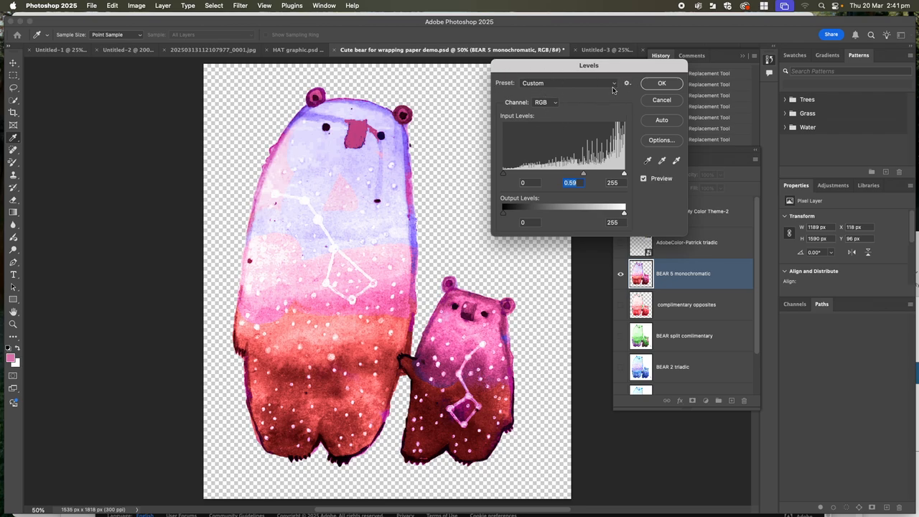
{"action": "left_click", "coordinate": [660, 84]}
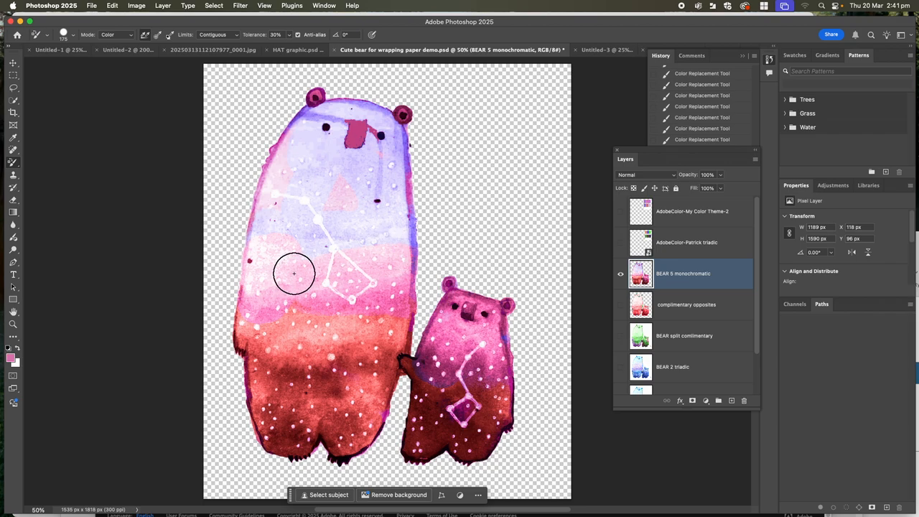
- Show the triadic swatch layer, sample its orange and recolour the large bear's ears and head with the Color Replacement Tool
{"action": "left_click", "coordinate": [620, 242]}
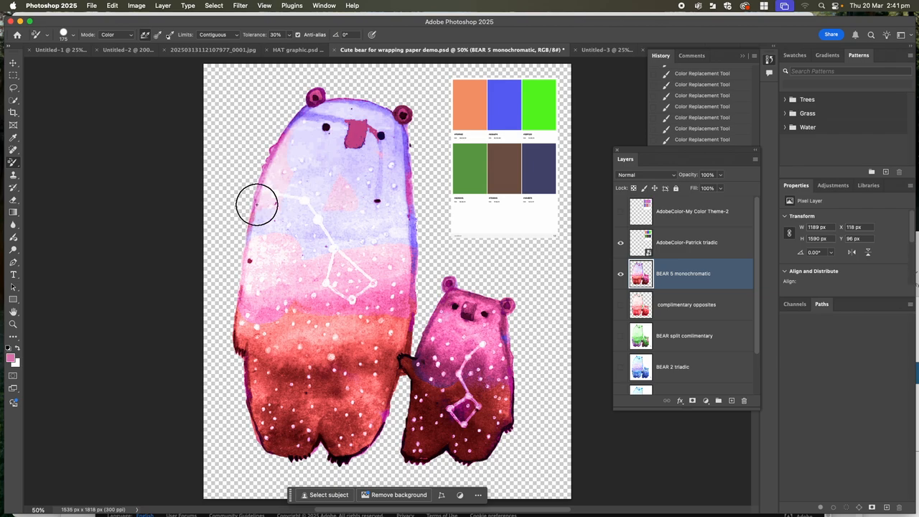
{"action": "left_click", "coordinate": [14, 140]}
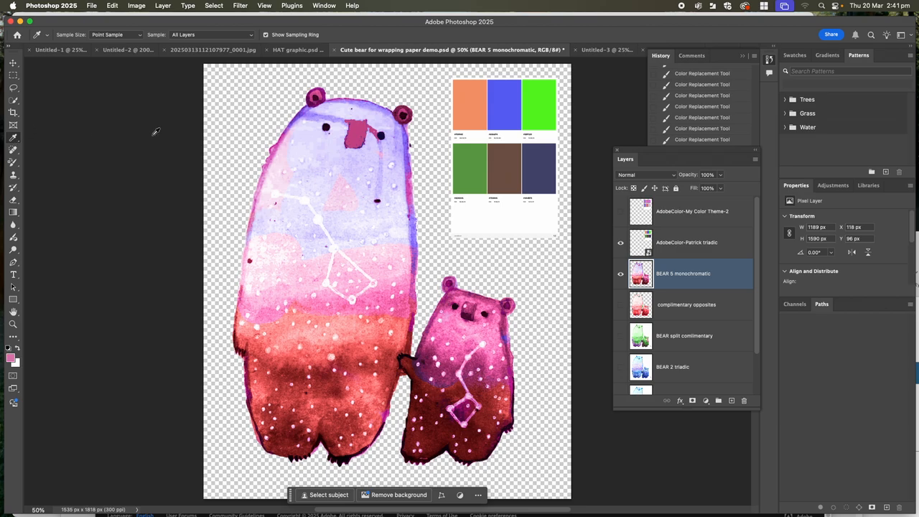
{"action": "left_click", "coordinate": [475, 113]}
{"action": "left_click", "coordinate": [14, 164]}
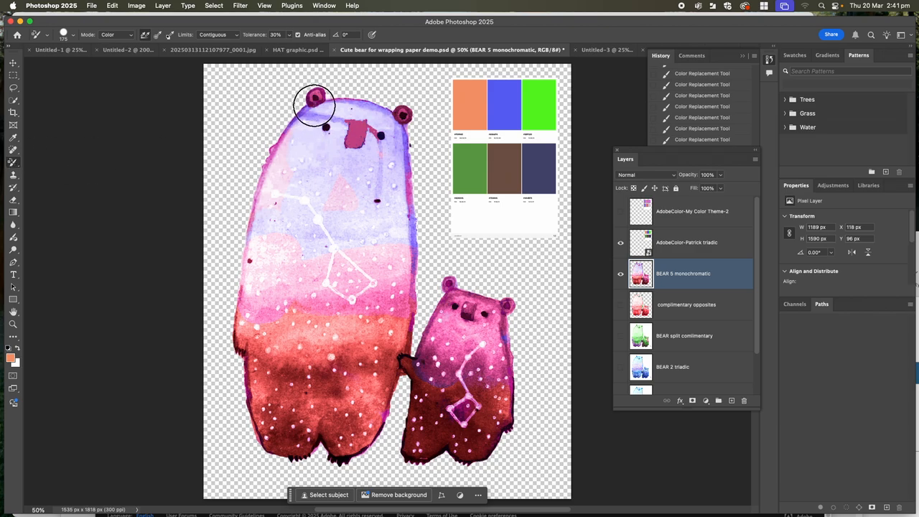
{"action": "left_click", "coordinate": [314, 95]}
{"action": "mouse_move", "coordinate": [346, 103]}
{"action": "left_mouse_down"}
{"action": "mouse_move", "coordinate": [409, 125]}
{"action": "mouse_move", "coordinate": [391, 102]}
{"action": "mouse_move", "coordinate": [277, 136]}
{"action": "mouse_move", "coordinate": [257, 117]}
{"action": "mouse_move", "coordinate": [372, 158]}
{"action": "mouse_move", "coordinate": [286, 122]}
{"action": "mouse_move", "coordinate": [357, 138]}
{"action": "mouse_move", "coordinate": [330, 111]}
{"action": "mouse_move", "coordinate": [273, 124]}
{"action": "left_mouse_up"}
- Try painting orange strokes over the large bear's upper body with the regular Brush Tool, and undo them
{"action": "left_click", "coordinate": [19, 165]}
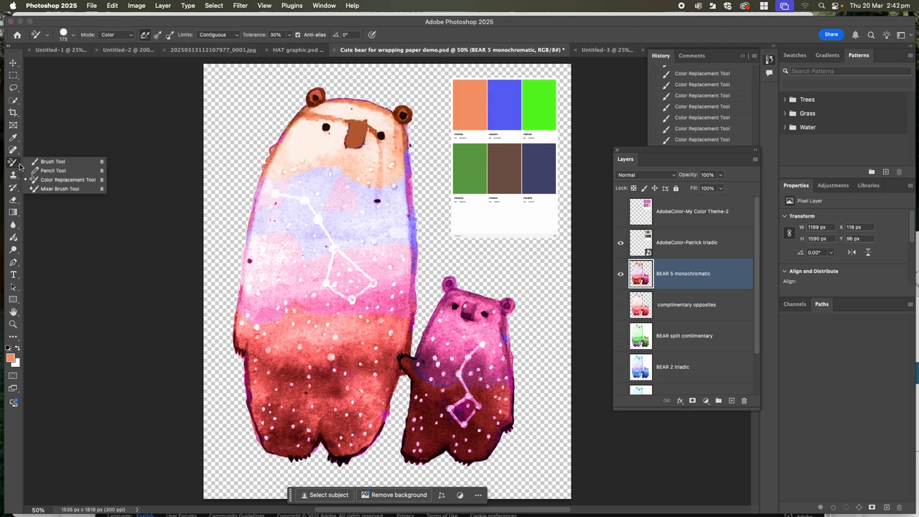
{"action": "left_click", "coordinate": [37, 163]}
{"action": "mouse_move", "coordinate": [256, 193]}
{"action": "left_mouse_down"}
{"action": "mouse_move", "coordinate": [338, 179]}
{"action": "mouse_move", "coordinate": [336, 148]}
{"action": "mouse_move", "coordinate": [289, 172]}
{"action": "mouse_move", "coordinate": [374, 185]}
{"action": "left_mouse_up"}
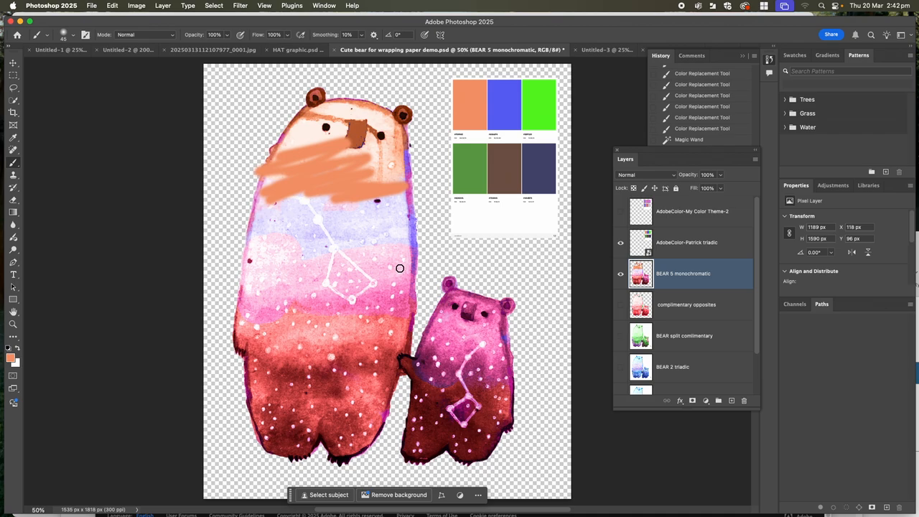
{"action": "key", "text": "super+z"}
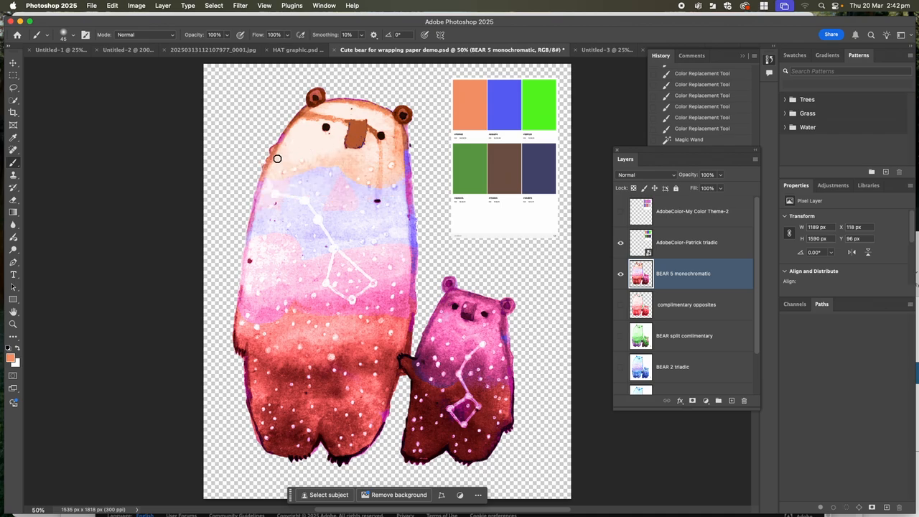
- Add a new layer above BEAR 5 monochromatic and brush orange strokes across the large bear's upper body
{"action": "left_click", "coordinate": [731, 400]}
{"action": "mouse_move", "coordinate": [309, 160]}
{"action": "left_mouse_down"}
{"action": "mouse_move", "coordinate": [235, 219]}
{"action": "mouse_move", "coordinate": [248, 208]}
{"action": "mouse_move", "coordinate": [242, 228]}
{"action": "mouse_move", "coordinate": [303, 221]}
{"action": "mouse_move", "coordinate": [326, 233]}
{"action": "mouse_move", "coordinate": [388, 231]}
{"action": "left_mouse_up"}
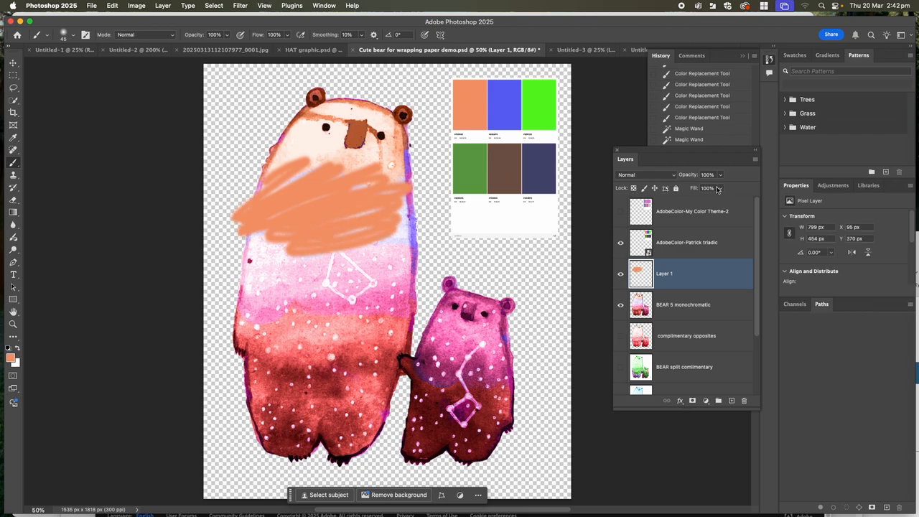
- Try lowering Layer 1's opacity over the large bear, and undo both the opacity change and the orange brush strokes
{"action": "left_click", "coordinate": [674, 179]}
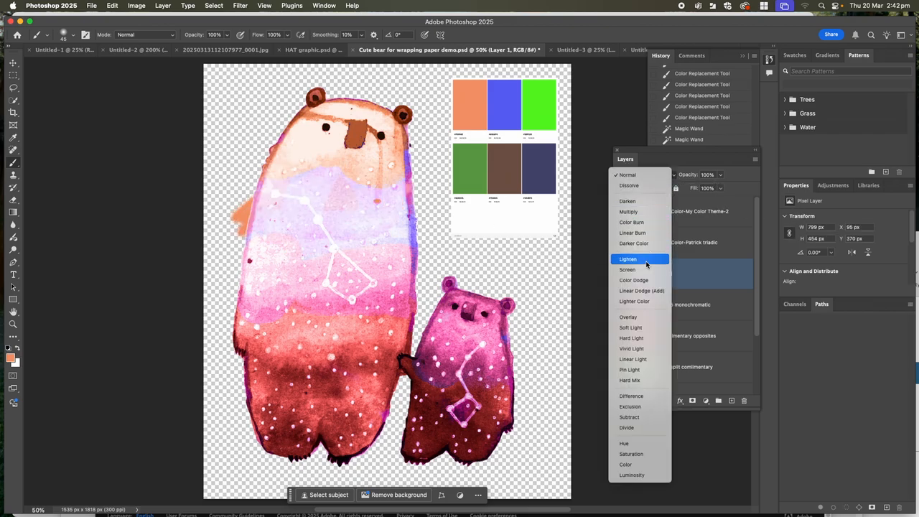
{"action": "left_click", "coordinate": [646, 175]}
{"action": "left_click", "coordinate": [720, 179]}
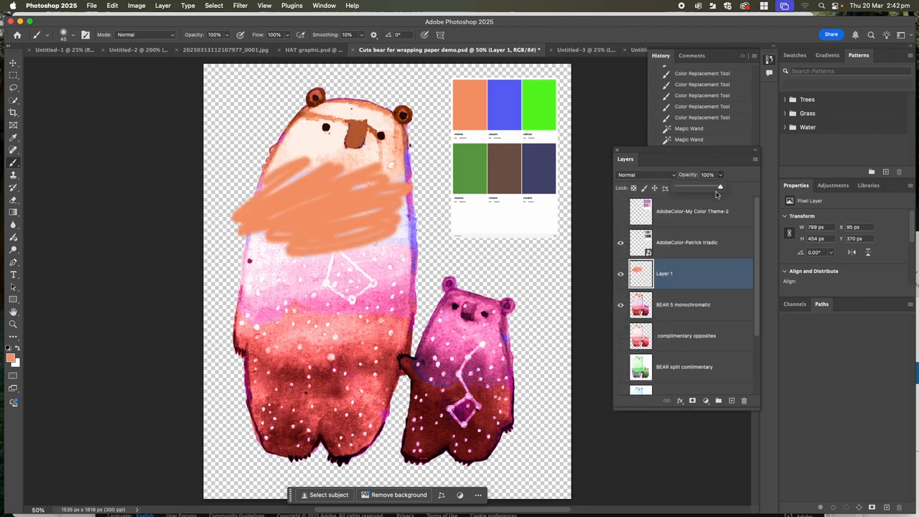
{"action": "left_click_drag", "start_coordinate": [720, 189], "coordinate": [701, 188]}
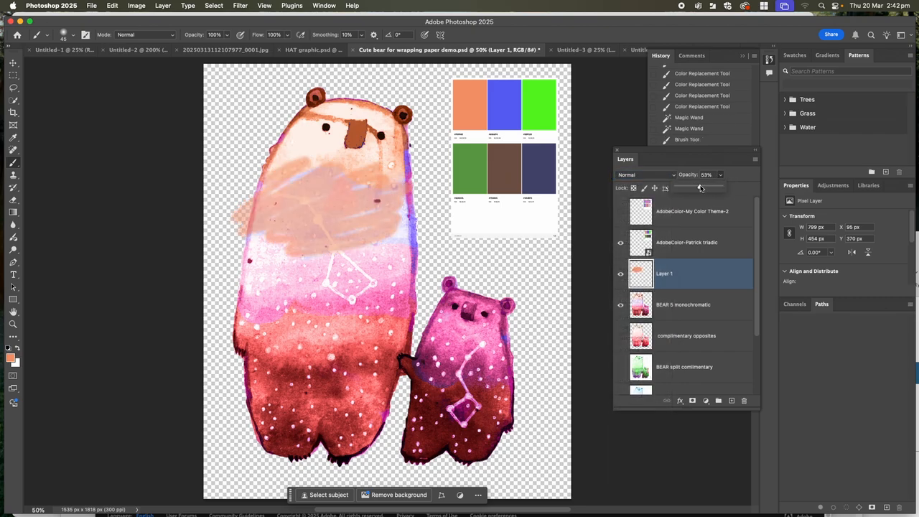
{"action": "key", "text": "super+z"}
{"action": "key", "text": "super+z"}
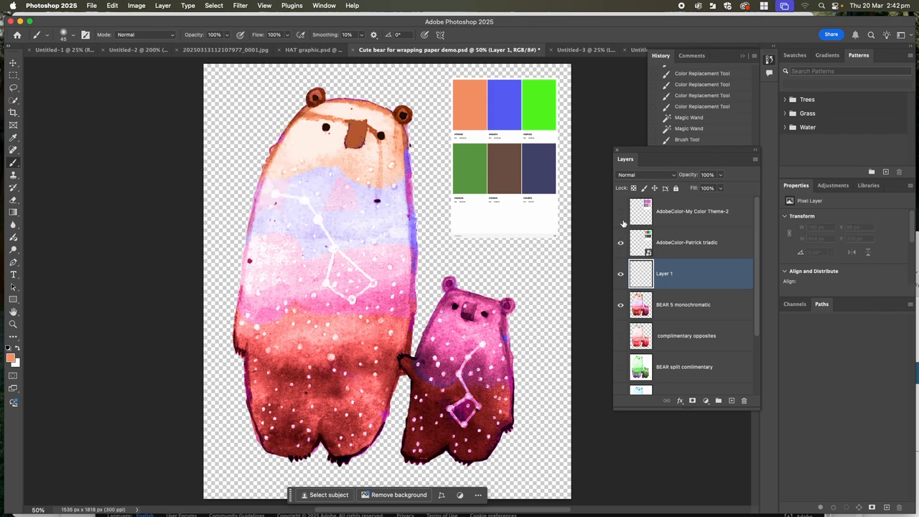
- Select the triadic swatch layer, sample its dark green and switch to the Color Replacement Tool
{"action": "left_click", "coordinate": [674, 242]}
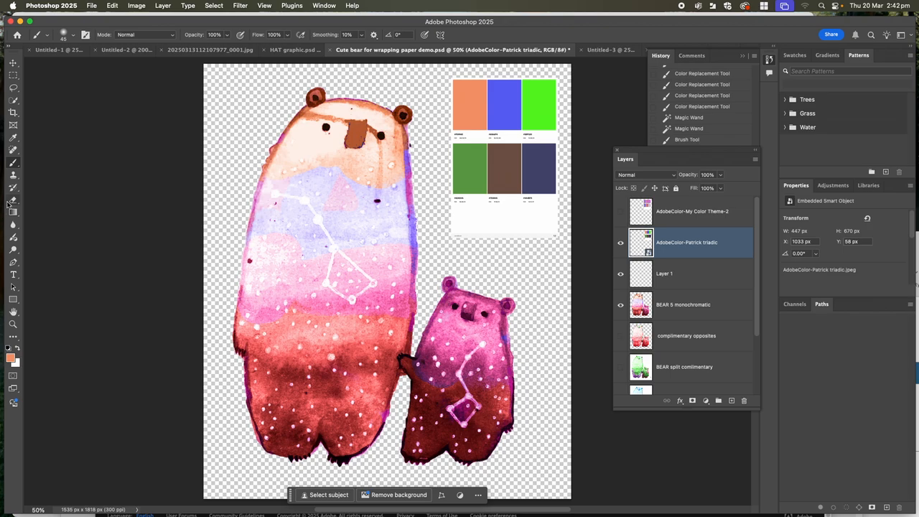
{"action": "left_click", "coordinate": [13, 138]}
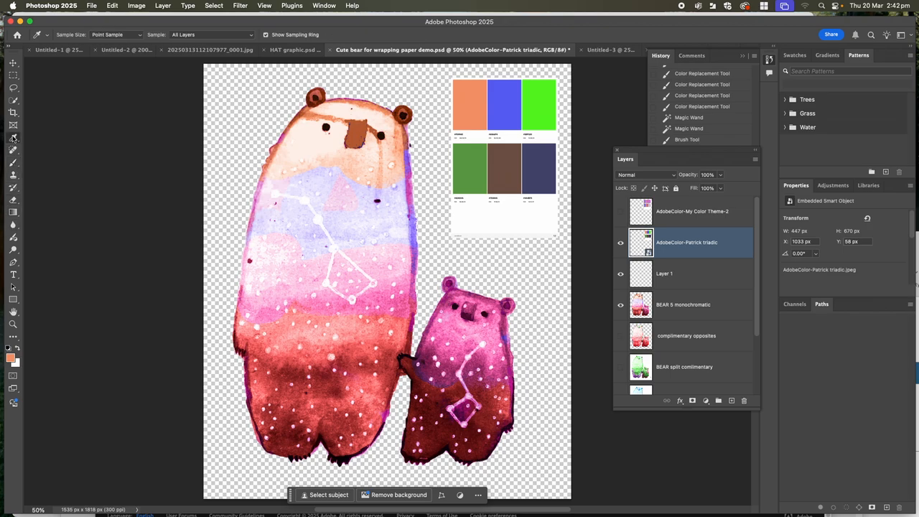
{"action": "left_click", "coordinate": [472, 165]}
{"action": "left_click", "coordinate": [14, 162]}
{"action": "right_click", "coordinate": [16, 164]}
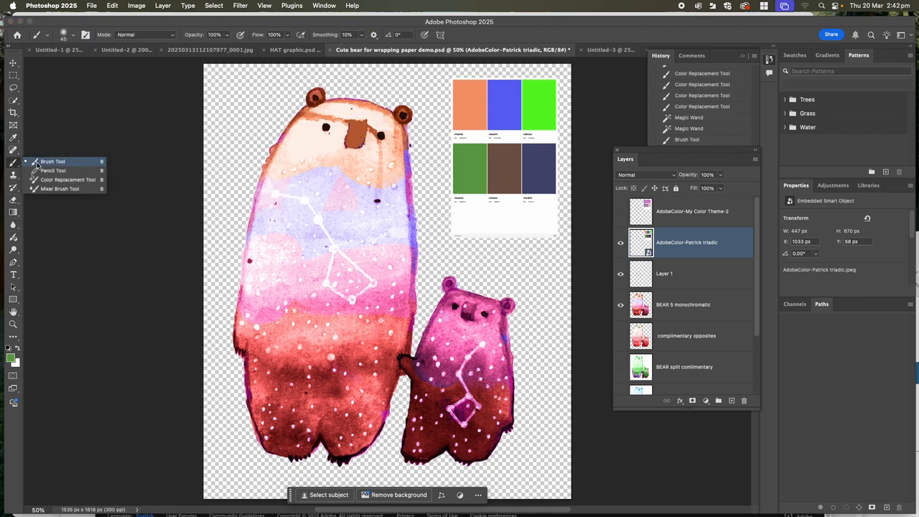
{"action": "left_click", "coordinate": [59, 180]}
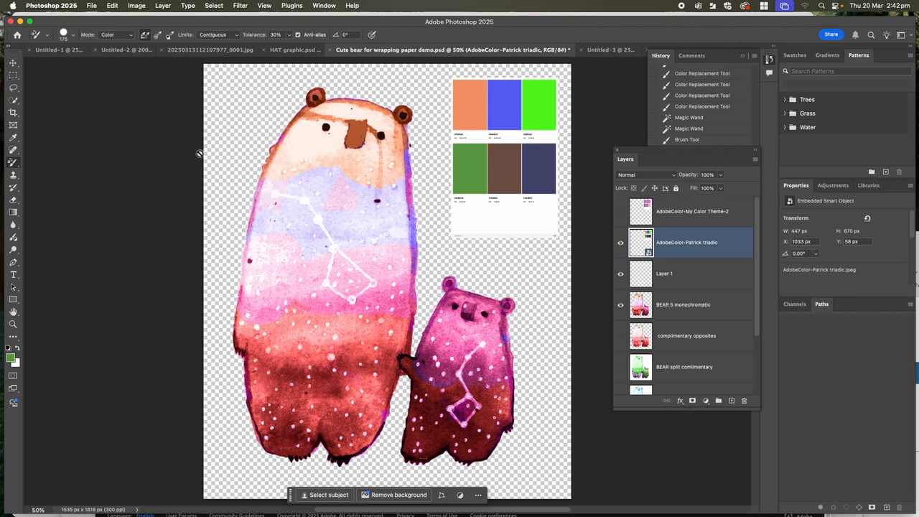
- Rasterize the triadic swatch smart object and try a green Color Replacement stroke over the large bear's lower body
{"action": "left_click", "coordinate": [163, 5]}
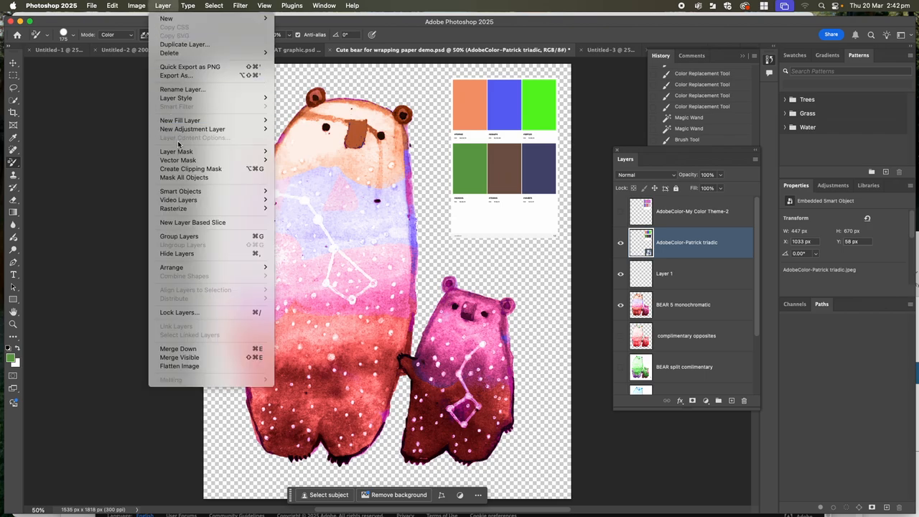
{"action": "mouse_move", "coordinate": [259, 209]}
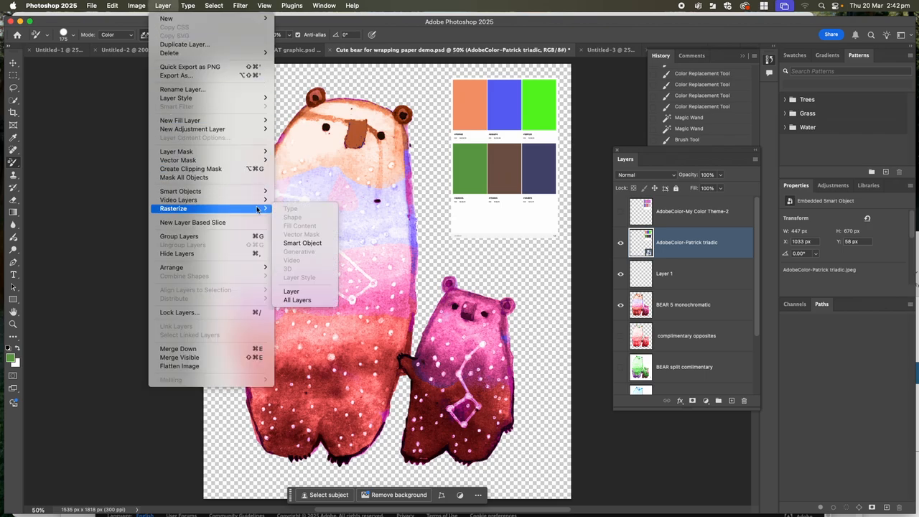
{"action": "left_click", "coordinate": [302, 244]}
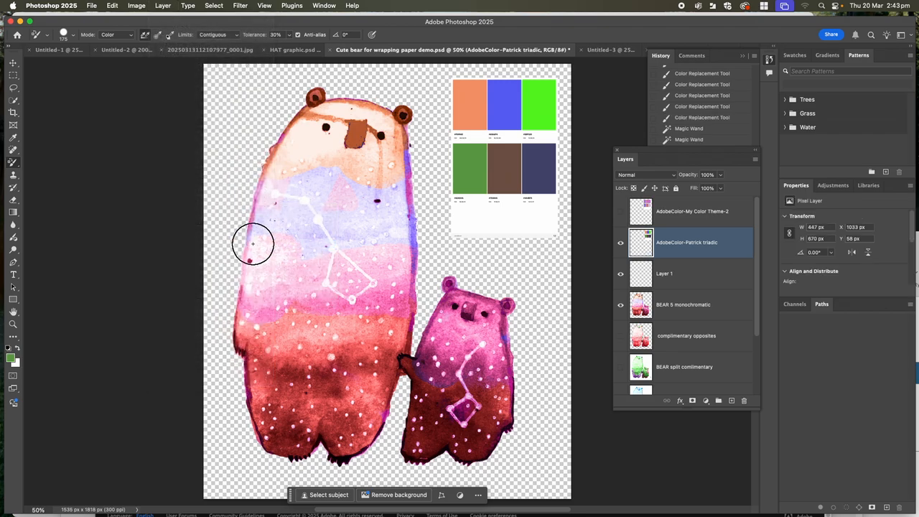
{"action": "mouse_move", "coordinate": [284, 349]}
{"action": "left_mouse_down"}
{"action": "mouse_move", "coordinate": [281, 413]}
{"action": "mouse_move", "coordinate": [268, 373]}
{"action": "mouse_move", "coordinate": [272, 427]}
{"action": "left_mouse_up"}
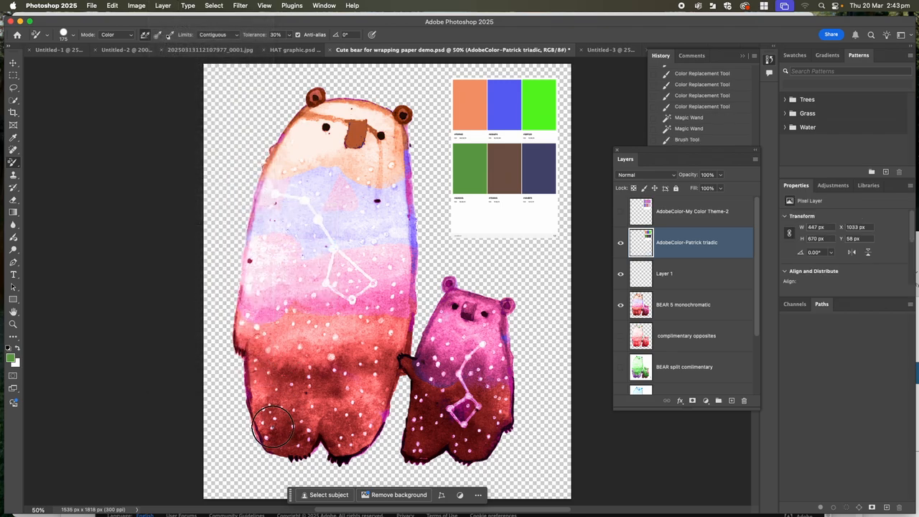
- On the BEAR 5 monochromatic layer, recolour the large bear's body below the head and the whole small bear green
{"action": "left_click", "coordinate": [680, 304]}
{"action": "mouse_move", "coordinate": [252, 402]}
{"action": "left_mouse_down"}
{"action": "mouse_move", "coordinate": [246, 363]}
{"action": "mouse_move", "coordinate": [278, 438]}
{"action": "mouse_move", "coordinate": [265, 399]}
{"action": "mouse_move", "coordinate": [302, 427]}
{"action": "mouse_move", "coordinate": [243, 376]}
{"action": "mouse_move", "coordinate": [217, 330]}
{"action": "mouse_move", "coordinate": [333, 332]}
{"action": "mouse_move", "coordinate": [363, 362]}
{"action": "mouse_move", "coordinate": [385, 329]}
{"action": "mouse_move", "coordinate": [404, 356]}
{"action": "mouse_move", "coordinate": [419, 442]}
{"action": "mouse_move", "coordinate": [469, 457]}
{"action": "mouse_move", "coordinate": [453, 417]}
{"action": "mouse_move", "coordinate": [415, 397]}
{"action": "mouse_move", "coordinate": [424, 392]}
{"action": "mouse_move", "coordinate": [426, 407]}
{"action": "mouse_move", "coordinate": [350, 379]}
{"action": "mouse_move", "coordinate": [316, 331]}
{"action": "mouse_move", "coordinate": [254, 312]}
{"action": "mouse_move", "coordinate": [273, 277]}
{"action": "mouse_move", "coordinate": [353, 300]}
{"action": "mouse_move", "coordinate": [395, 298]}
{"action": "left_mouse_up"}
{"action": "mouse_move", "coordinate": [309, 452]}
{"action": "left_mouse_down"}
{"action": "mouse_move", "coordinate": [264, 360]}
{"action": "mouse_move", "coordinate": [263, 315]}
{"action": "mouse_move", "coordinate": [374, 339]}
{"action": "mouse_move", "coordinate": [432, 332]}
{"action": "mouse_move", "coordinate": [406, 288]}
{"action": "mouse_move", "coordinate": [421, 165]}
{"action": "mouse_move", "coordinate": [409, 184]}
{"action": "mouse_move", "coordinate": [402, 169]}
{"action": "mouse_move", "coordinate": [411, 282]}
{"action": "mouse_move", "coordinate": [306, 241]}
{"action": "mouse_move", "coordinate": [289, 219]}
{"action": "mouse_move", "coordinate": [260, 207]}
{"action": "mouse_move", "coordinate": [297, 192]}
{"action": "mouse_move", "coordinate": [186, 225]}
{"action": "mouse_move", "coordinate": [255, 248]}
{"action": "mouse_move", "coordinate": [264, 230]}
{"action": "mouse_move", "coordinate": [353, 184]}
{"action": "mouse_move", "coordinate": [408, 169]}
{"action": "mouse_move", "coordinate": [401, 213]}
{"action": "mouse_move", "coordinate": [478, 327]}
{"action": "mouse_move", "coordinate": [445, 295]}
{"action": "mouse_move", "coordinate": [399, 328]}
{"action": "mouse_move", "coordinate": [461, 294]}
{"action": "mouse_move", "coordinate": [500, 348]}
{"action": "mouse_move", "coordinate": [493, 357]}
{"action": "mouse_move", "coordinate": [509, 349]}
{"action": "mouse_move", "coordinate": [503, 307]}
{"action": "left_mouse_up"}
{"action": "left_click_drag", "start_coordinate": [368, 444], "coordinate": [381, 423]}
{"action": "mouse_move", "coordinate": [444, 444]}
{"action": "left_mouse_down"}
{"action": "mouse_move", "coordinate": [441, 413]}
{"action": "mouse_move", "coordinate": [470, 375]}
{"action": "left_mouse_up"}
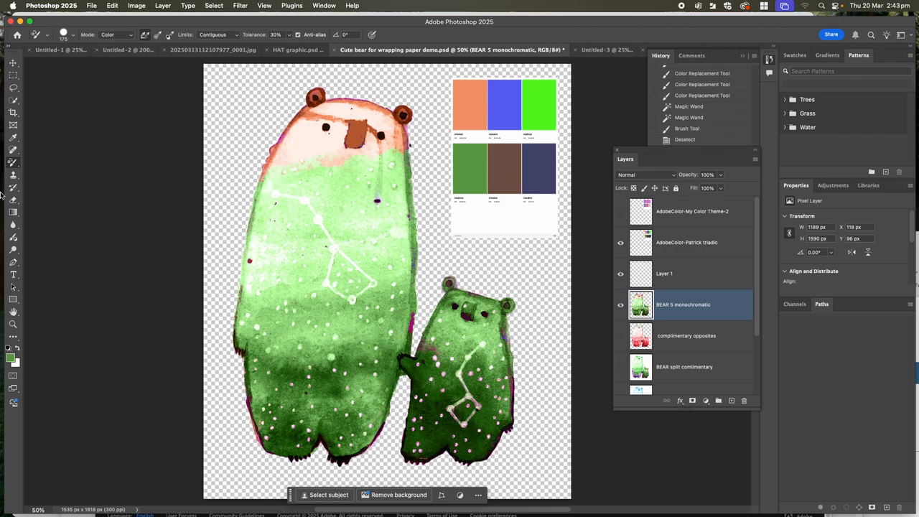
- Sample the dark navy swatch and try a stroke along the large bear's left edge with the History Brush Tool
{"action": "left_click", "coordinate": [12, 139]}
{"action": "left_click", "coordinate": [538, 182]}
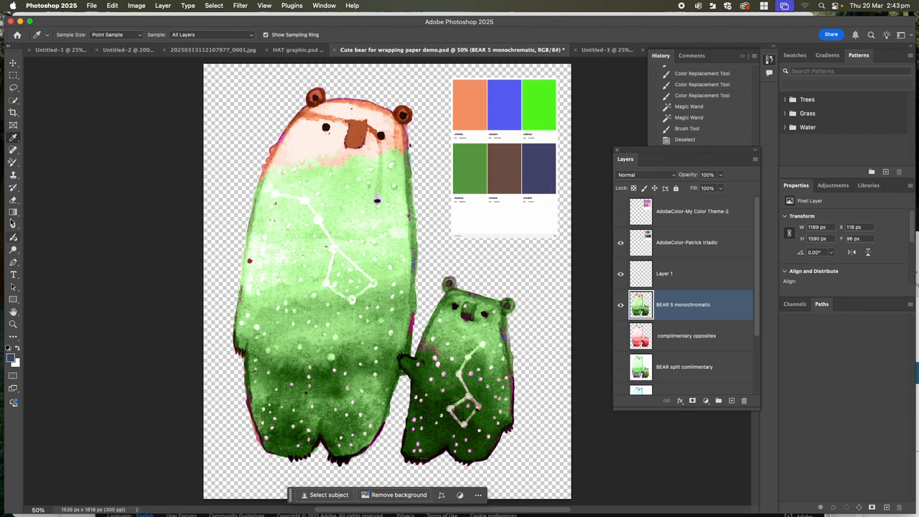
{"action": "left_click", "coordinate": [12, 188]}
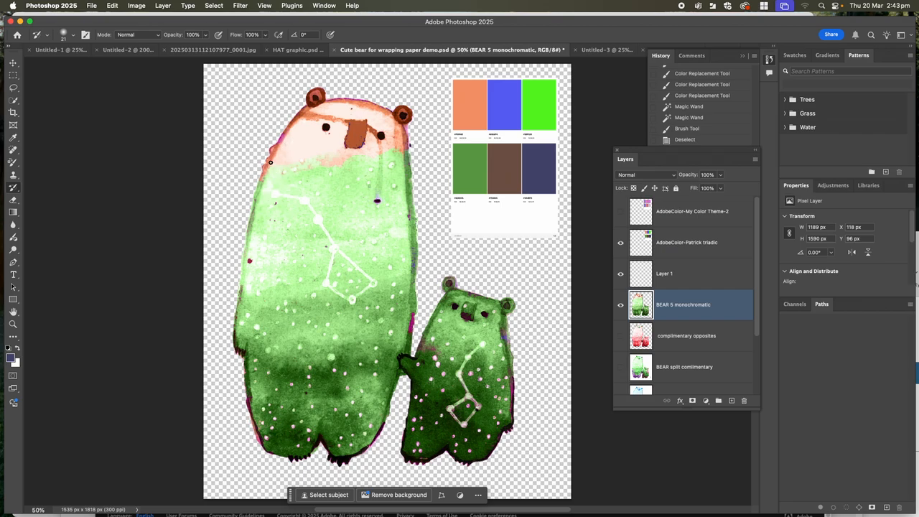
{"action": "left_click_drag", "start_coordinate": [246, 253], "coordinate": [242, 275]}
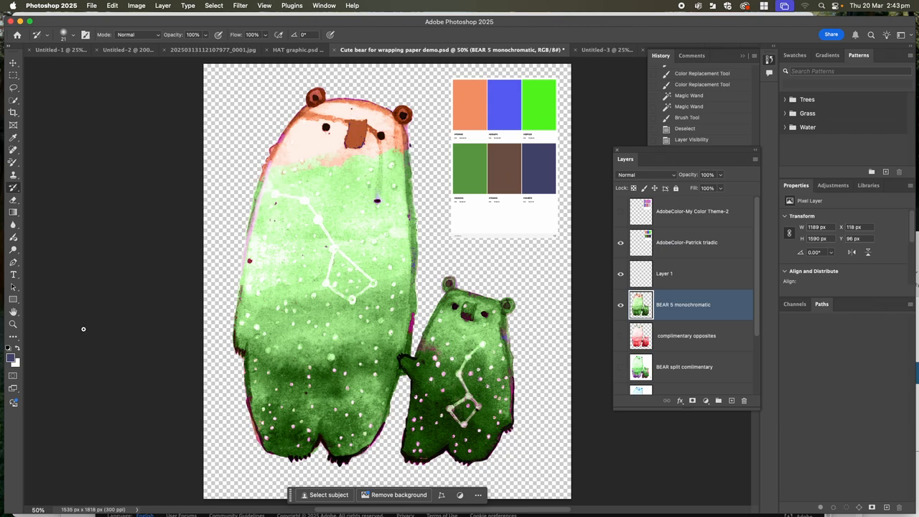
- Recolour the large bear's right edge and the small bear's ears, outline and lower body navy with the Color Replacement Tool
{"action": "left_click", "coordinate": [13, 162]}
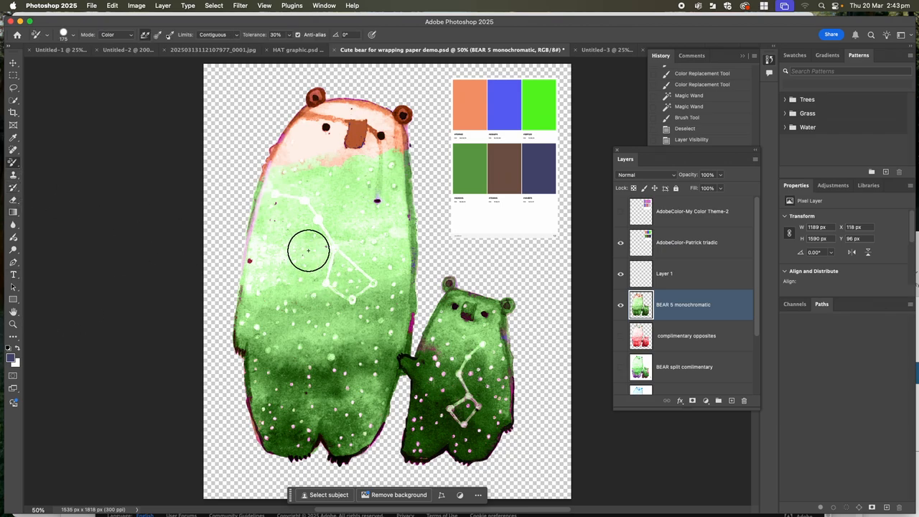
{"action": "mouse_move", "coordinate": [249, 200]}
{"action": "left_mouse_down"}
{"action": "mouse_move", "coordinate": [295, 116]}
{"action": "mouse_move", "coordinate": [319, 90]}
{"action": "mouse_move", "coordinate": [404, 113]}
{"action": "mouse_move", "coordinate": [359, 133]}
{"action": "mouse_move", "coordinate": [352, 123]}
{"action": "mouse_move", "coordinate": [315, 120]}
{"action": "mouse_move", "coordinate": [376, 123]}
{"action": "mouse_move", "coordinate": [384, 141]}
{"action": "mouse_move", "coordinate": [384, 125]}
{"action": "mouse_move", "coordinate": [384, 133]}
{"action": "mouse_move", "coordinate": [408, 112]}
{"action": "mouse_move", "coordinate": [412, 326]}
{"action": "mouse_move", "coordinate": [418, 264]}
{"action": "mouse_move", "coordinate": [401, 139]}
{"action": "mouse_move", "coordinate": [399, 319]}
{"action": "mouse_move", "coordinate": [399, 183]}
{"action": "mouse_move", "coordinate": [406, 254]}
{"action": "mouse_move", "coordinate": [417, 213]}
{"action": "left_mouse_up"}
{"action": "key", "text": "ctrl+z"}
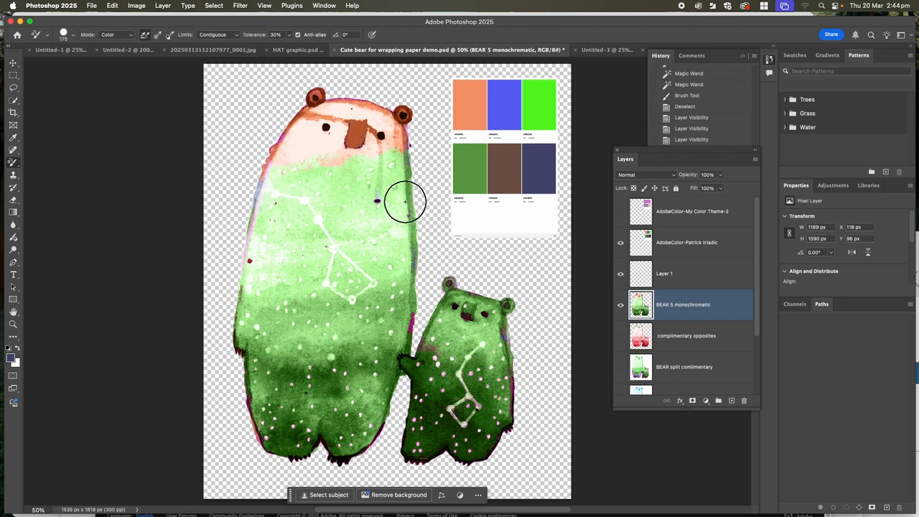
{"action": "key", "text": "bracketright"}
{"action": "key", "text": "bracketright"}
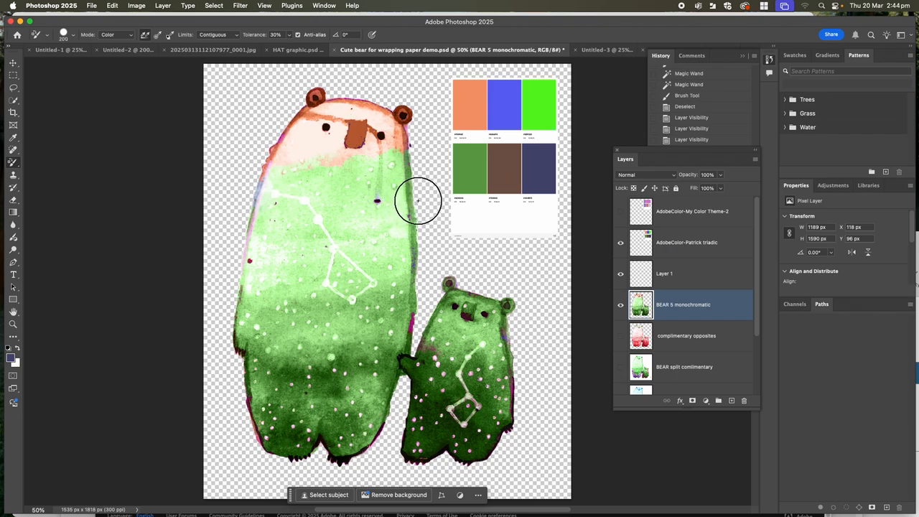
{"action": "key", "text": "bracketleft"}
{"action": "key", "text": "bracketleft"}
{"action": "key", "text": "bracketleft"}
{"action": "key", "text": "bracketleft"}
{"action": "key", "text": "bracketleft"}
{"action": "key", "text": "bracketleft"}
{"action": "key", "text": "bracketleft"}
{"action": "key", "text": "bracketleft"}
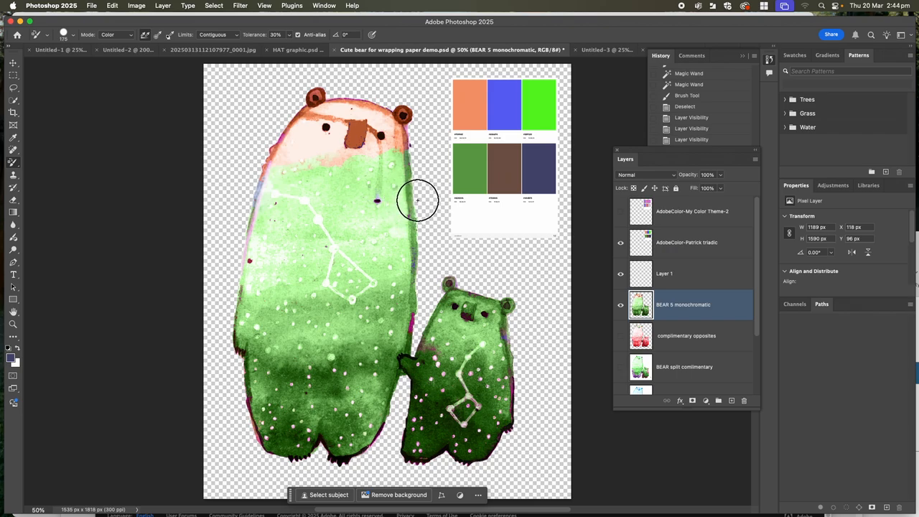
{"action": "left_click_drag", "start_coordinate": [408, 157], "coordinate": [403, 360]}
{"action": "mouse_move", "coordinate": [448, 289]}
{"action": "left_mouse_down"}
{"action": "mouse_move", "coordinate": [508, 299]}
{"action": "mouse_move", "coordinate": [516, 416]}
{"action": "mouse_move", "coordinate": [478, 460]}
{"action": "mouse_move", "coordinate": [456, 463]}
{"action": "mouse_move", "coordinate": [443, 446]}
{"action": "mouse_move", "coordinate": [426, 456]}
{"action": "mouse_move", "coordinate": [409, 440]}
{"action": "mouse_move", "coordinate": [409, 359]}
{"action": "mouse_move", "coordinate": [431, 316]}
{"action": "mouse_move", "coordinate": [412, 375]}
{"action": "mouse_move", "coordinate": [413, 419]}
{"action": "mouse_move", "coordinate": [434, 438]}
{"action": "mouse_move", "coordinate": [420, 444]}
{"action": "mouse_move", "coordinate": [457, 447]}
{"action": "mouse_move", "coordinate": [498, 429]}
{"action": "mouse_move", "coordinate": [507, 419]}
{"action": "mouse_move", "coordinate": [485, 423]}
{"action": "mouse_move", "coordinate": [503, 415]}
{"action": "mouse_move", "coordinate": [509, 390]}
{"action": "left_mouse_up"}
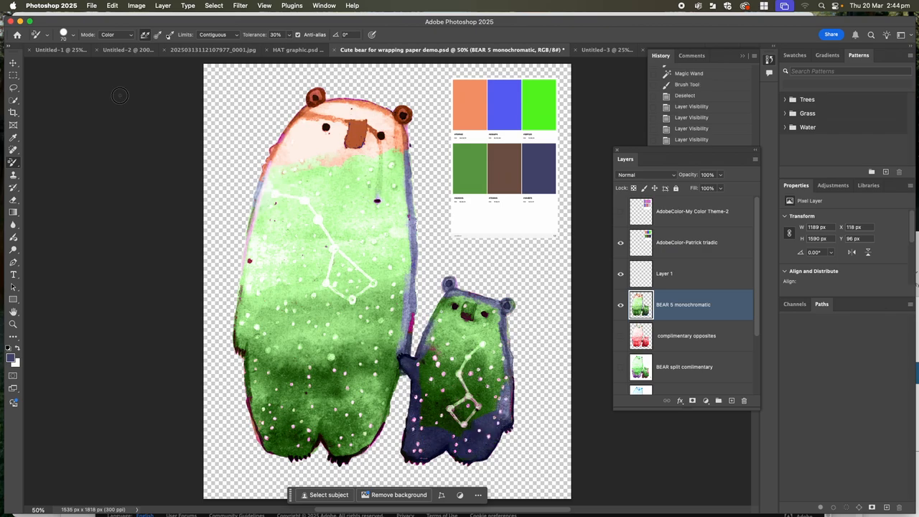
- Sample the brown swatch and recolour the large bear's feet, lower sides and right ear with the Color Replacement Tool
{"action": "left_click", "coordinate": [13, 139]}
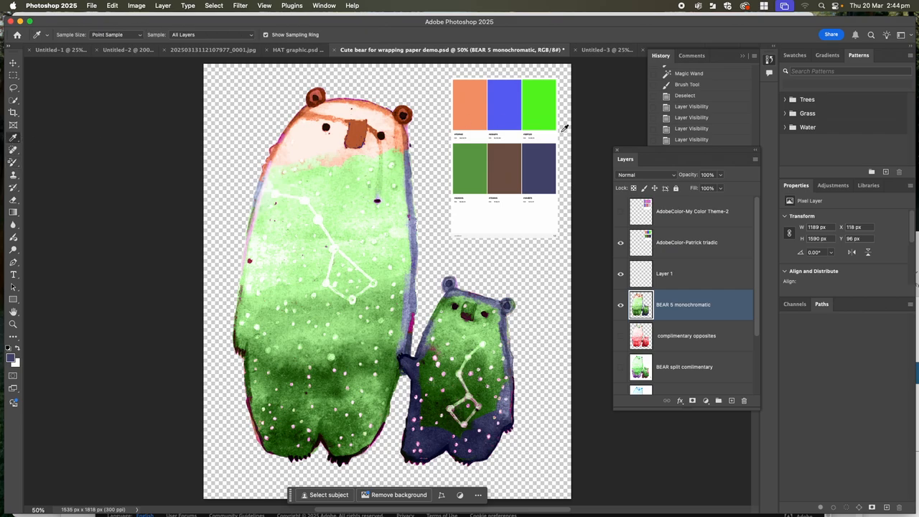
{"action": "left_click", "coordinate": [516, 156]}
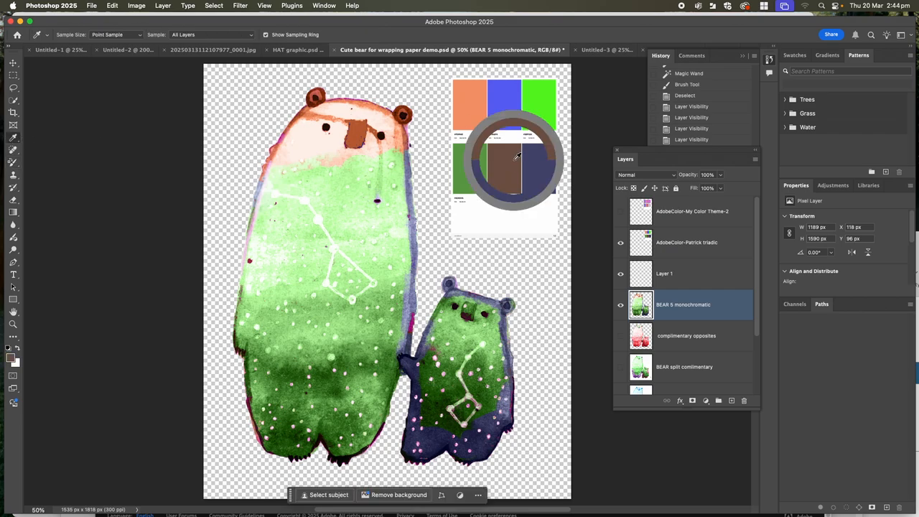
{"action": "left_click", "coordinate": [12, 162]}
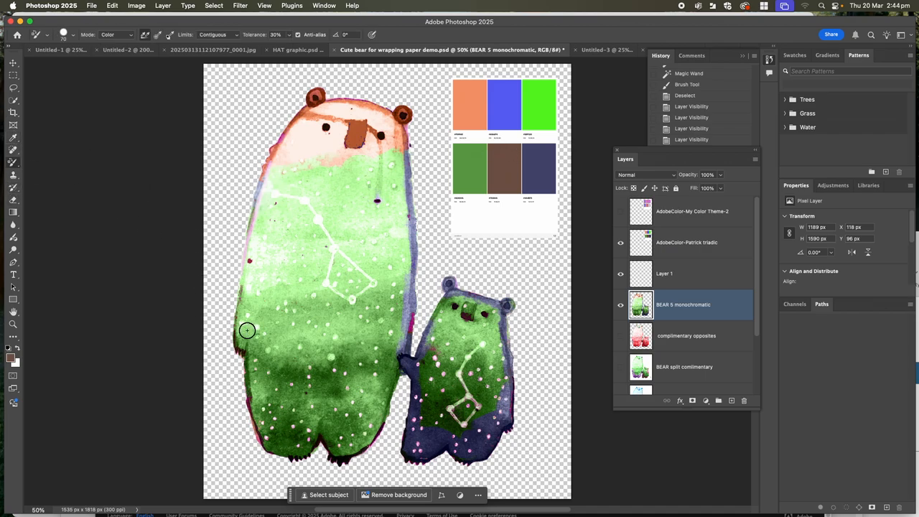
{"action": "mouse_move", "coordinate": [250, 372]}
{"action": "left_mouse_down"}
{"action": "mouse_move", "coordinate": [264, 429]}
{"action": "mouse_move", "coordinate": [287, 442]}
{"action": "mouse_move", "coordinate": [270, 450]}
{"action": "mouse_move", "coordinate": [332, 455]}
{"action": "mouse_move", "coordinate": [321, 436]}
{"action": "mouse_move", "coordinate": [359, 446]}
{"action": "mouse_move", "coordinate": [389, 399]}
{"action": "mouse_move", "coordinate": [363, 432]}
{"action": "mouse_move", "coordinate": [308, 437]}
{"action": "mouse_move", "coordinate": [276, 433]}
{"action": "mouse_move", "coordinate": [243, 384]}
{"action": "mouse_move", "coordinate": [268, 388]}
{"action": "left_mouse_up"}
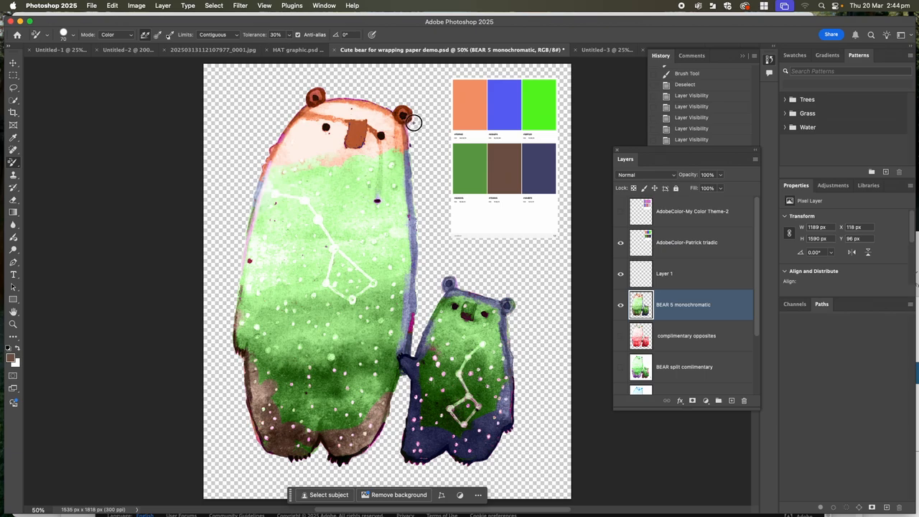
{"action": "left_click_drag", "start_coordinate": [411, 124], "coordinate": [401, 110]}
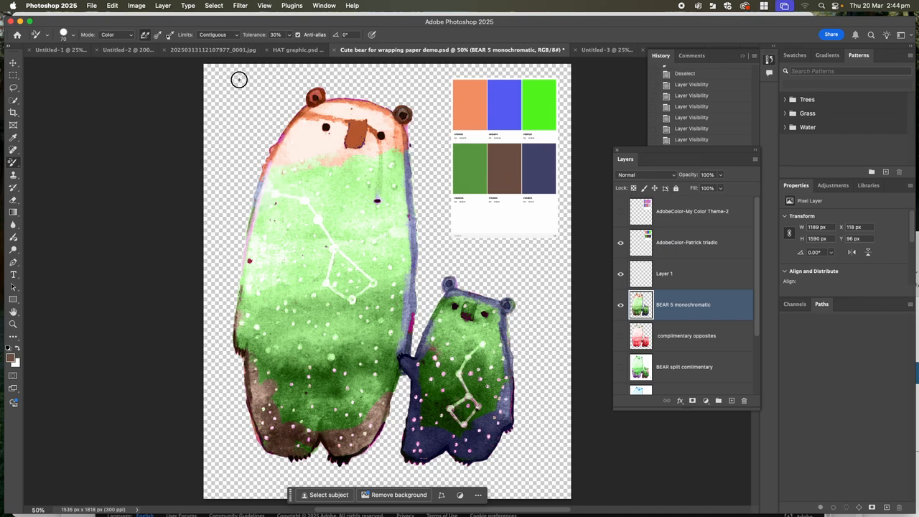
- Try to select the large bear's nose with the Lasso Tool
{"action": "left_click", "coordinate": [18, 100]}
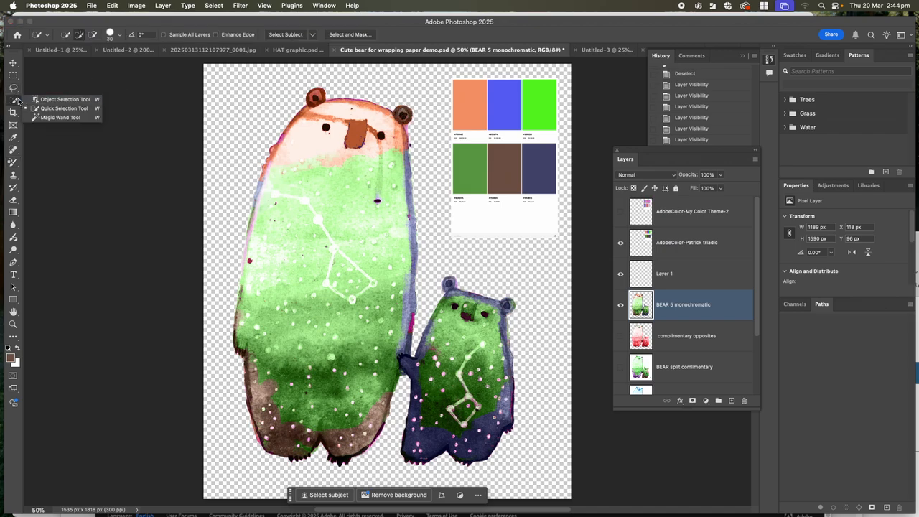
{"action": "left_click", "coordinate": [14, 89]}
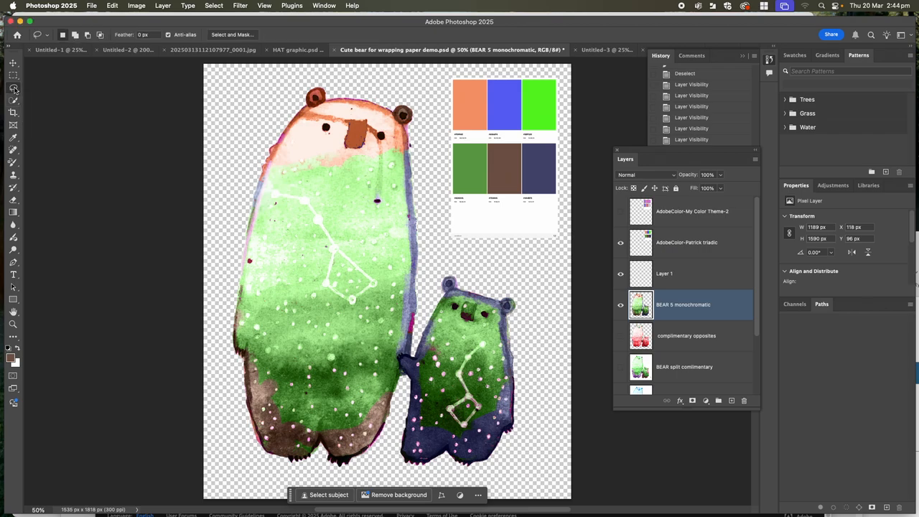
{"action": "left_click", "coordinate": [14, 89]}
{"action": "left_click", "coordinate": [39, 96]}
{"action": "mouse_move", "coordinate": [351, 127]}
{"action": "left_mouse_down"}
{"action": "mouse_move", "coordinate": [352, 146]}
{"action": "mouse_move", "coordinate": [366, 123]}
{"action": "mouse_move", "coordinate": [351, 123]}
{"action": "left_mouse_up"}
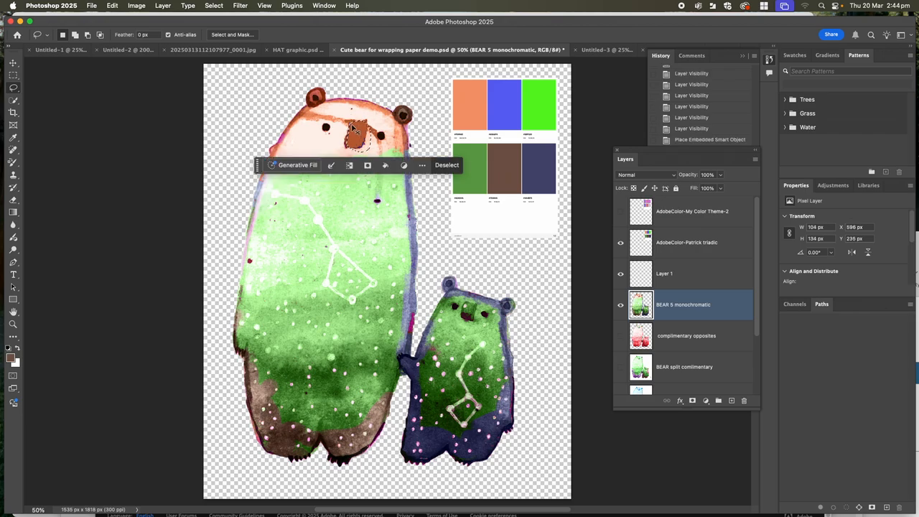
{"action": "left_click", "coordinate": [354, 128]}
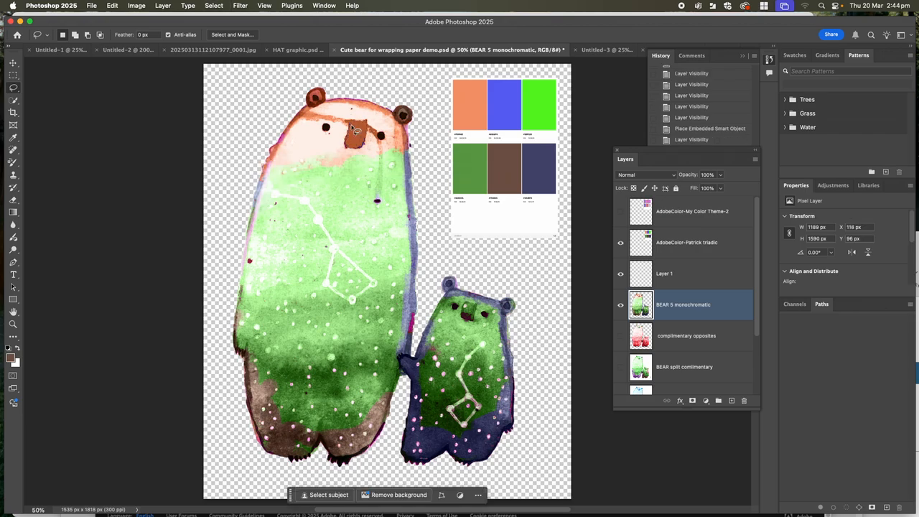
{"action": "right_click", "coordinate": [17, 92]}
{"action": "left_click", "coordinate": [17, 94]}
{"action": "right_click", "coordinate": [22, 95]}
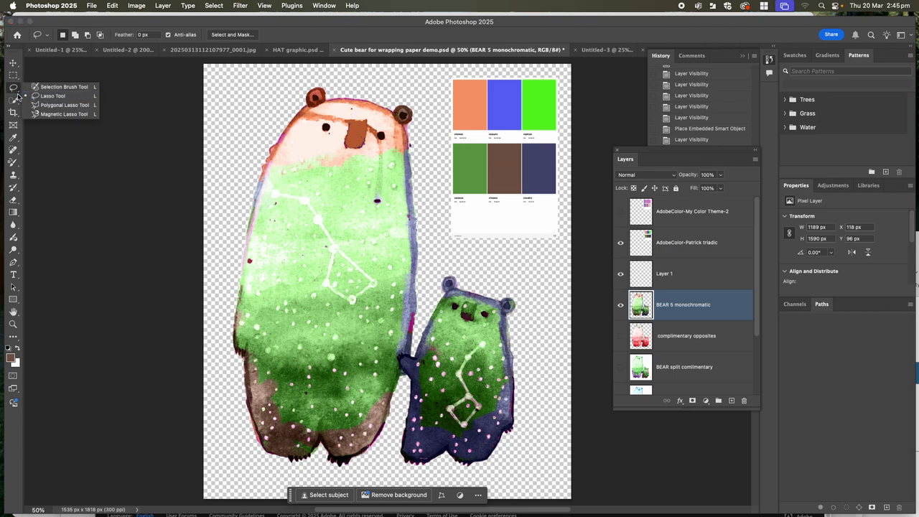
- Select the large bear's nose and connected orange head markings with the Magic Wand Tool
{"action": "left_click", "coordinate": [13, 101]}
{"action": "right_click", "coordinate": [14, 100]}
{"action": "left_click", "coordinate": [60, 118]}
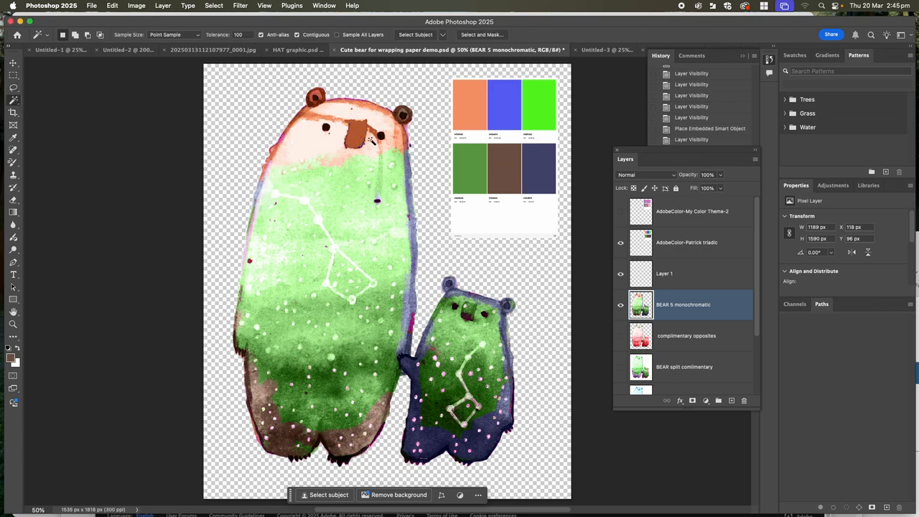
{"action": "left_click", "coordinate": [358, 135]}
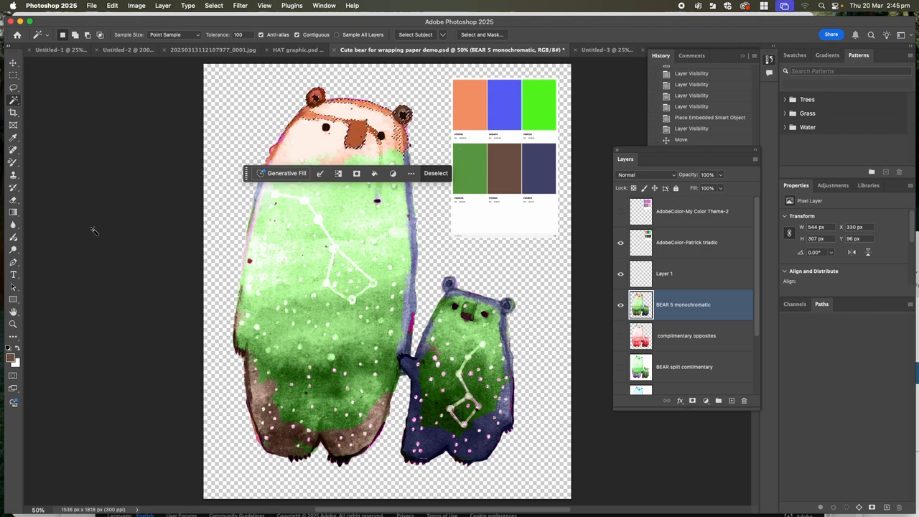
- Sample the blue triadic swatch, recolour the selected nose, ears and head markings with the Color Replacement Tool, and deselect
{"action": "left_click", "coordinate": [12, 163]}
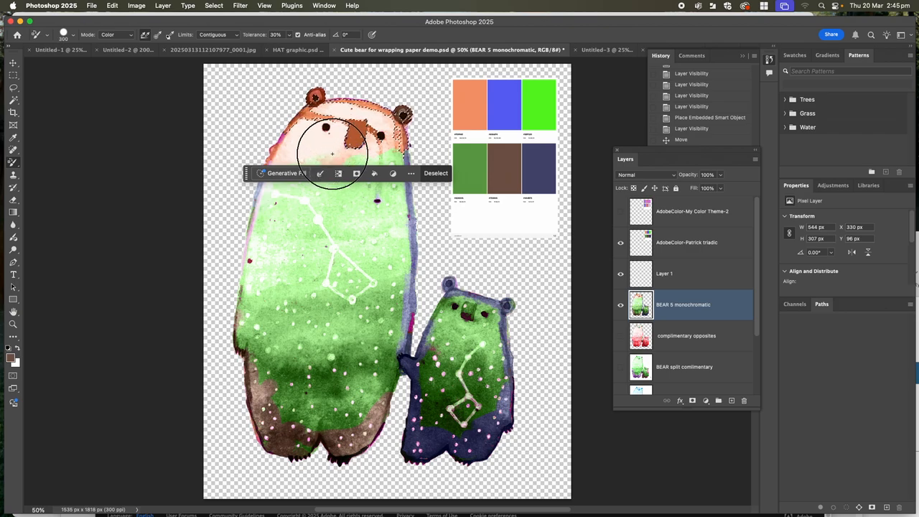
{"action": "left_click", "coordinate": [12, 137]}
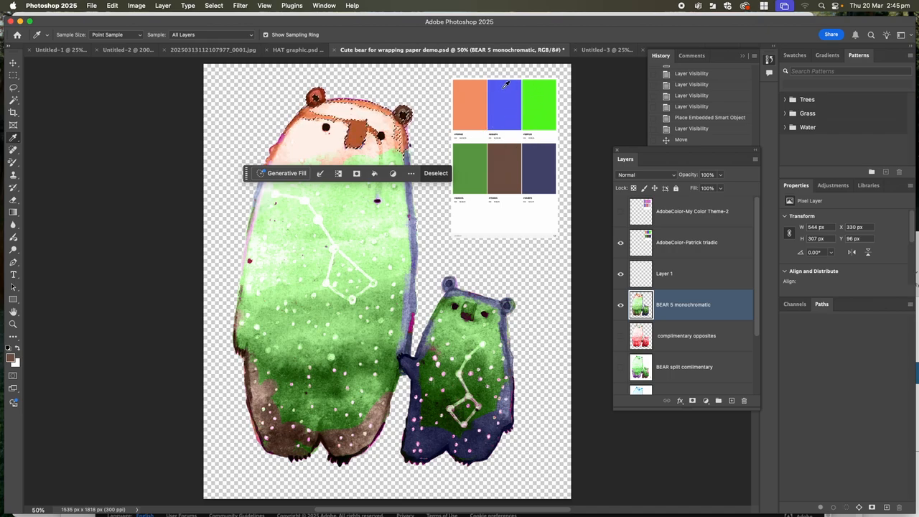
{"action": "left_click", "coordinate": [13, 163]}
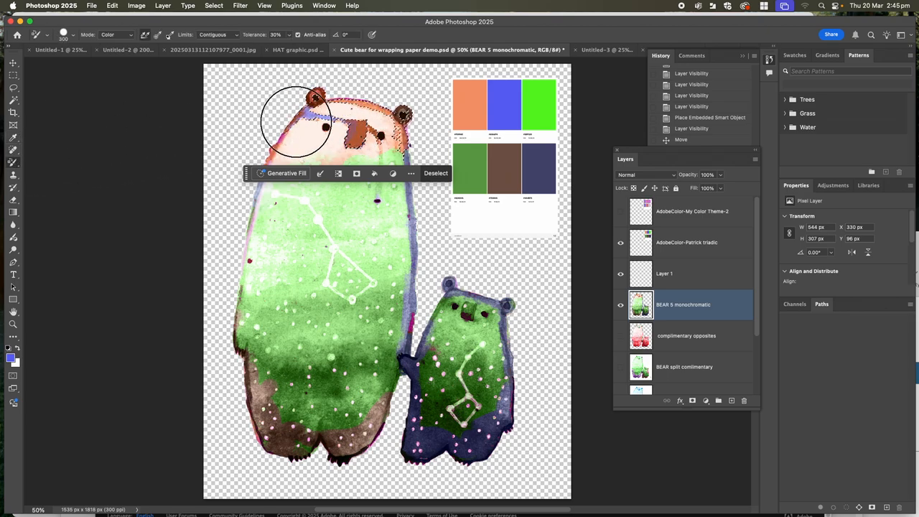
{"action": "mouse_move", "coordinate": [366, 133]}
{"action": "left_mouse_down"}
{"action": "mouse_move", "coordinate": [410, 111]}
{"action": "mouse_move", "coordinate": [364, 108]}
{"action": "mouse_move", "coordinate": [317, 123]}
{"action": "mouse_move", "coordinate": [282, 113]}
{"action": "mouse_move", "coordinate": [354, 98]}
{"action": "left_mouse_up"}
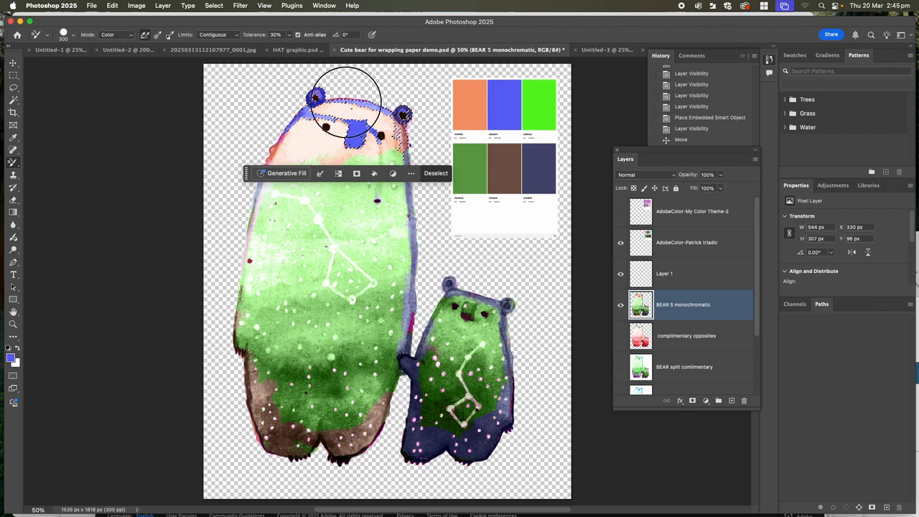
{"action": "left_click_drag", "start_coordinate": [405, 123], "coordinate": [399, 131]}
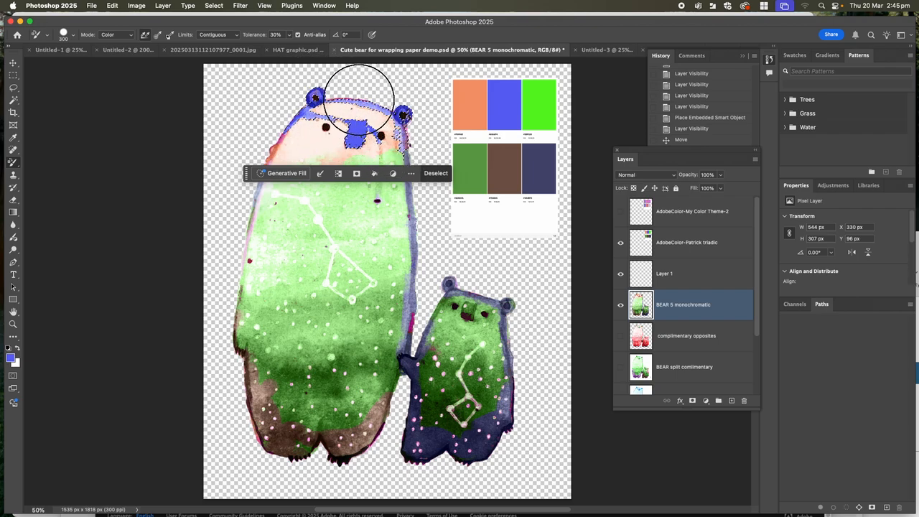
{"action": "mouse_move", "coordinate": [366, 120]}
{"action": "left_mouse_down"}
{"action": "mouse_move", "coordinate": [387, 144]}
{"action": "mouse_move", "coordinate": [363, 134]}
{"action": "left_mouse_up"}
{"action": "key", "text": "super+d"}
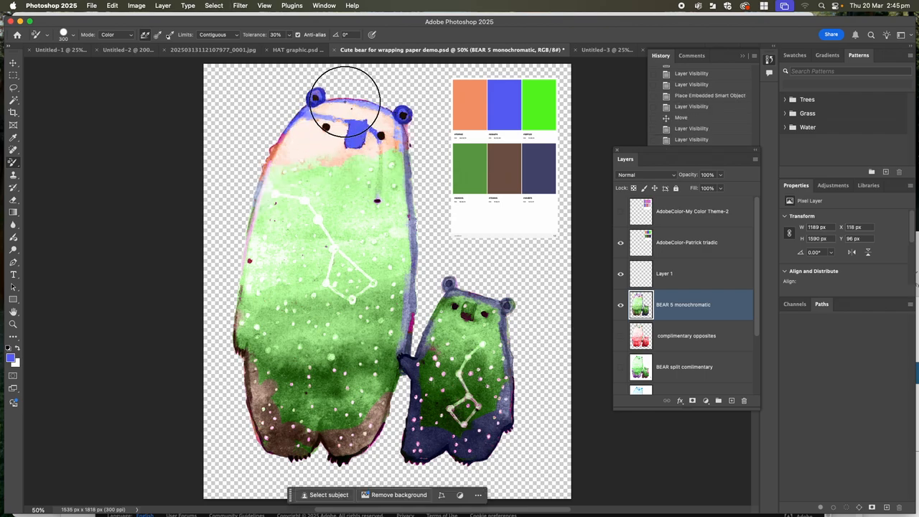
- Select both of the large bear's eyes with the Selection Brush Tool
{"action": "left_click", "coordinate": [16, 102]}
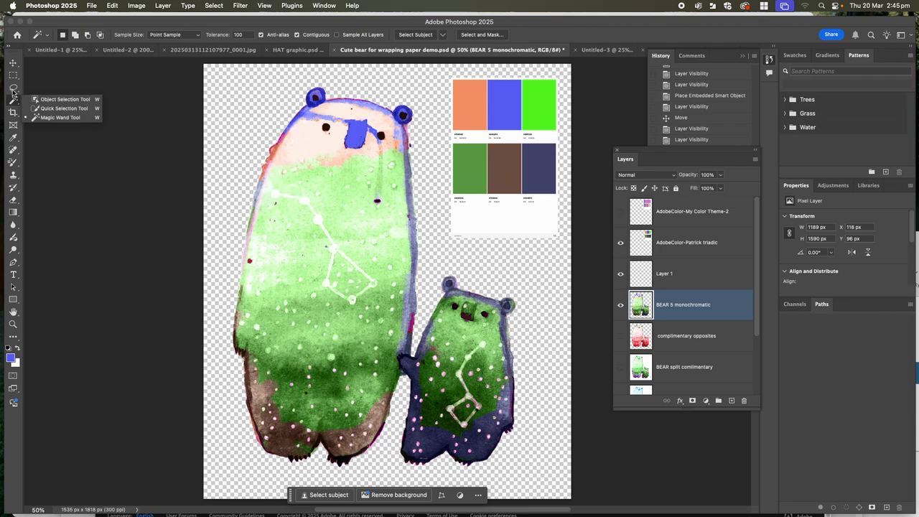
{"action": "left_click", "coordinate": [13, 88]}
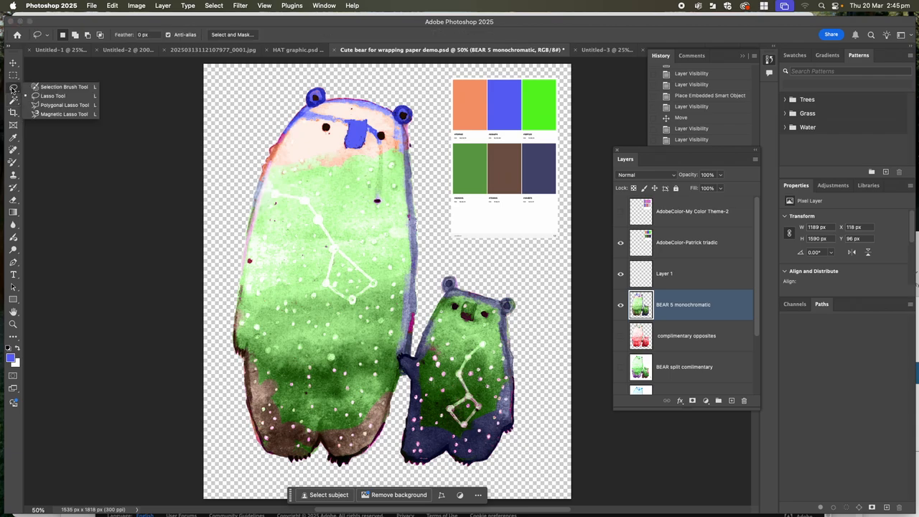
{"action": "left_click", "coordinate": [63, 87]}
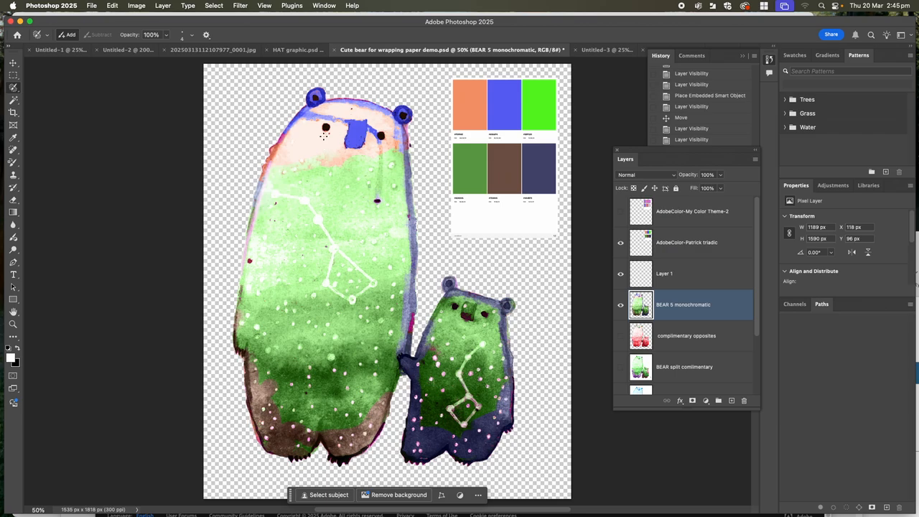
{"action": "left_click", "coordinate": [324, 127]}
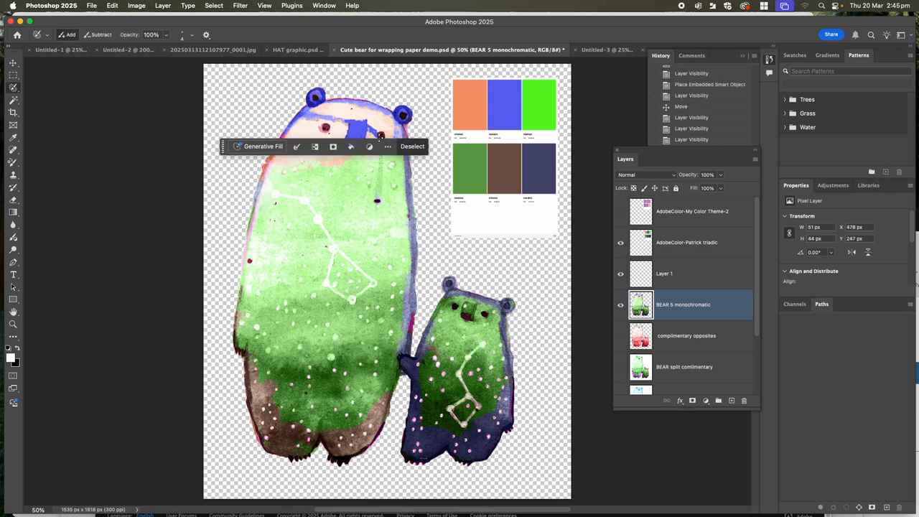
{"action": "left_click_drag", "start_coordinate": [379, 137], "coordinate": [361, 131]}
{"action": "left_click", "coordinate": [12, 63]}
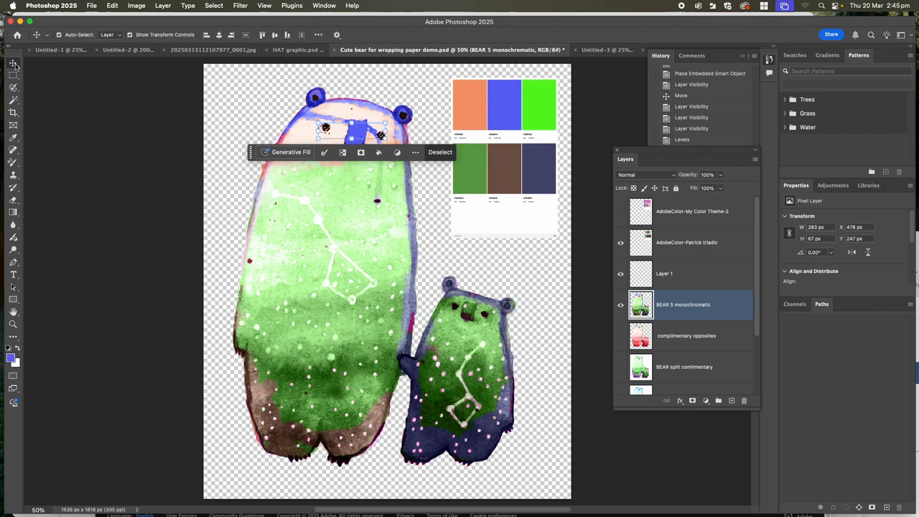
- Sample the muted green swatch, brush it over the selected eyes with the Color Replacement Tool, and clear the selection
{"action": "left_click", "coordinate": [14, 164]}
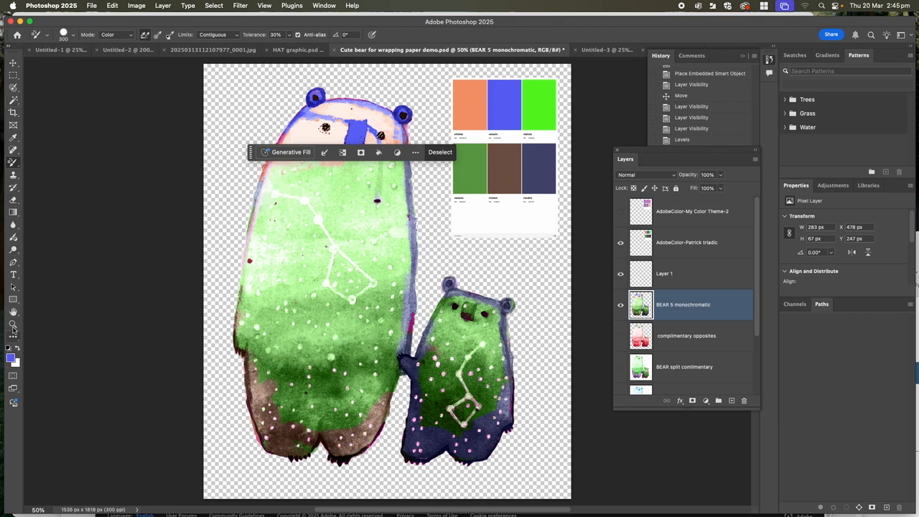
{"action": "left_click", "coordinate": [15, 137]}
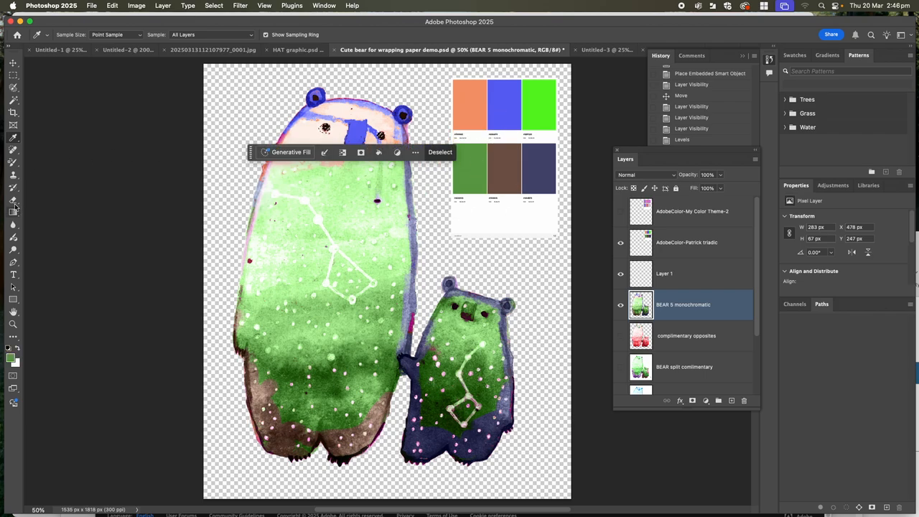
{"action": "left_click", "coordinate": [12, 162]}
{"action": "left_click_drag", "start_coordinate": [326, 128], "coordinate": [375, 131]}
{"action": "key", "text": "ctrl+d"}
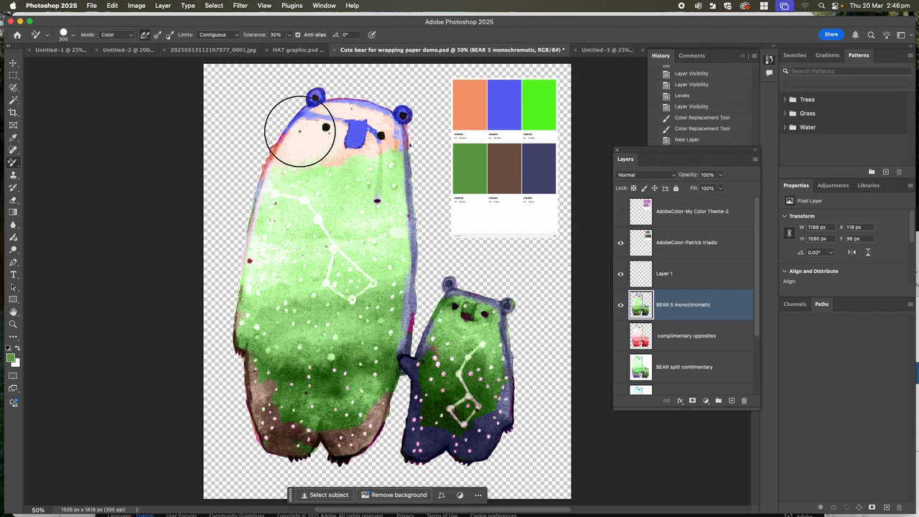
- Compare the My Color Theme-2 swatches with the triadic swatches by switching layer visibility, leaving only the triadic swatch layer shown
{"action": "left_click", "coordinate": [13, 63]}
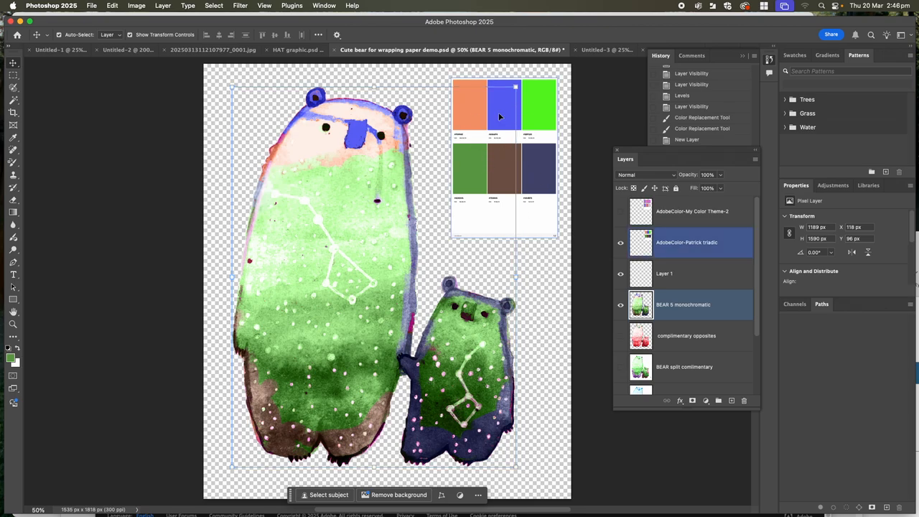
{"action": "left_click", "coordinate": [621, 243]}
{"action": "left_click", "coordinate": [621, 212]}
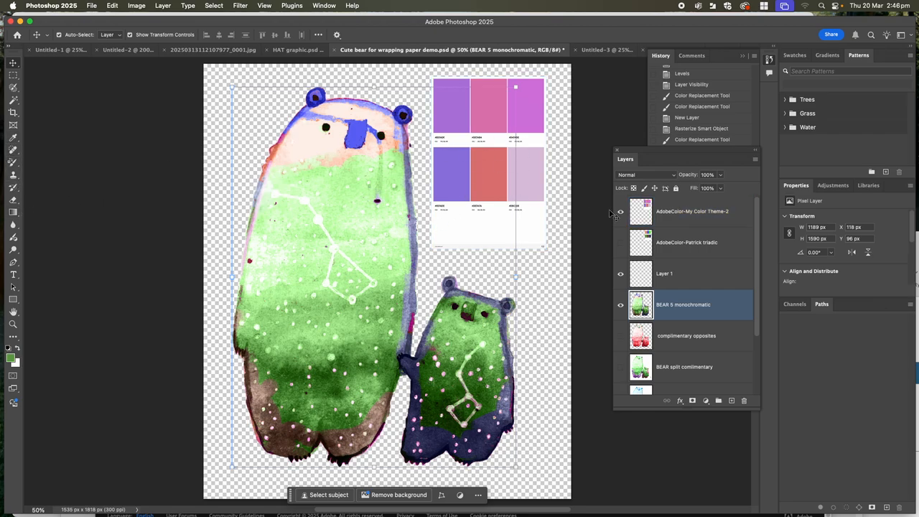
{"action": "left_click", "coordinate": [621, 243]}
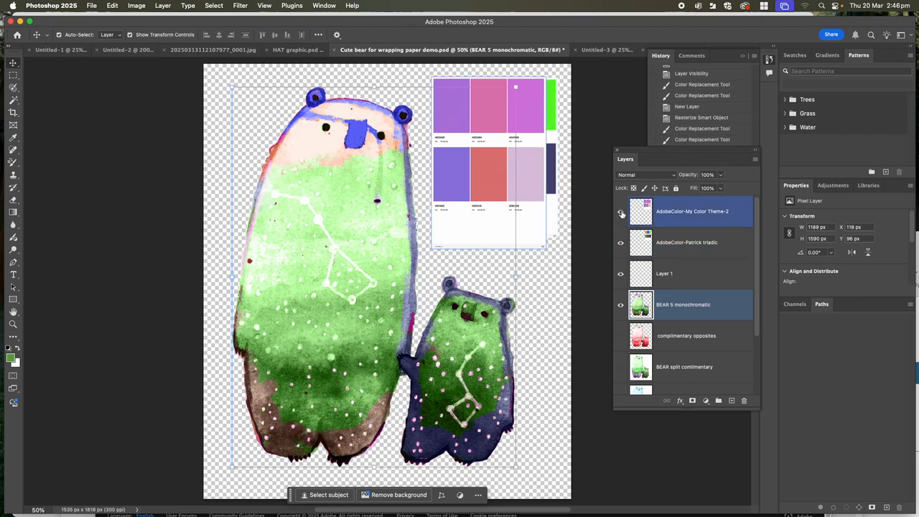
{"action": "left_click", "coordinate": [620, 211]}
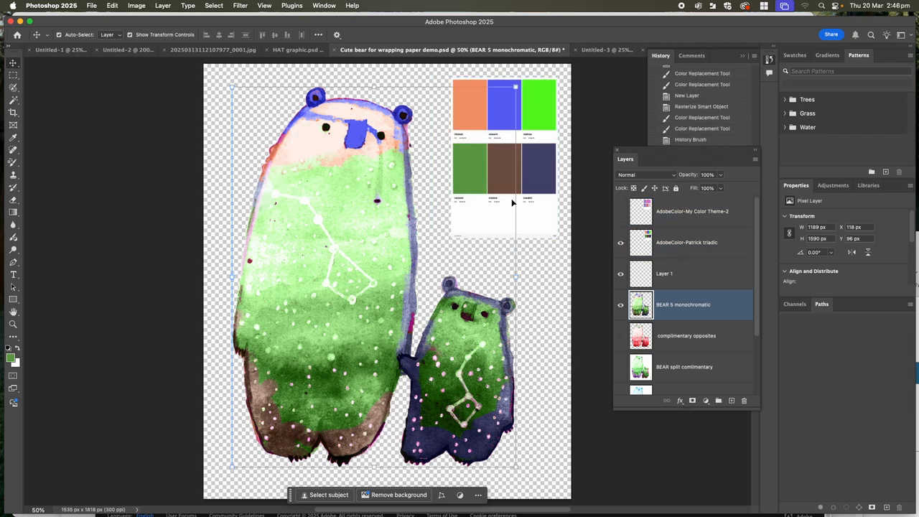
- Save the document under the new name "Bear triadic" in Photoshop format in the Documents folder
{"action": "left_click", "coordinate": [94, 6]}
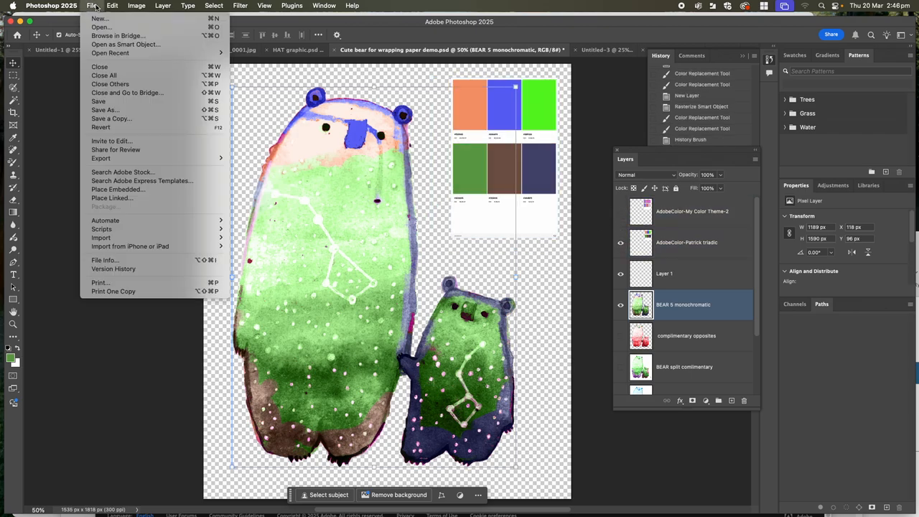
{"action": "left_click", "coordinate": [105, 111]}
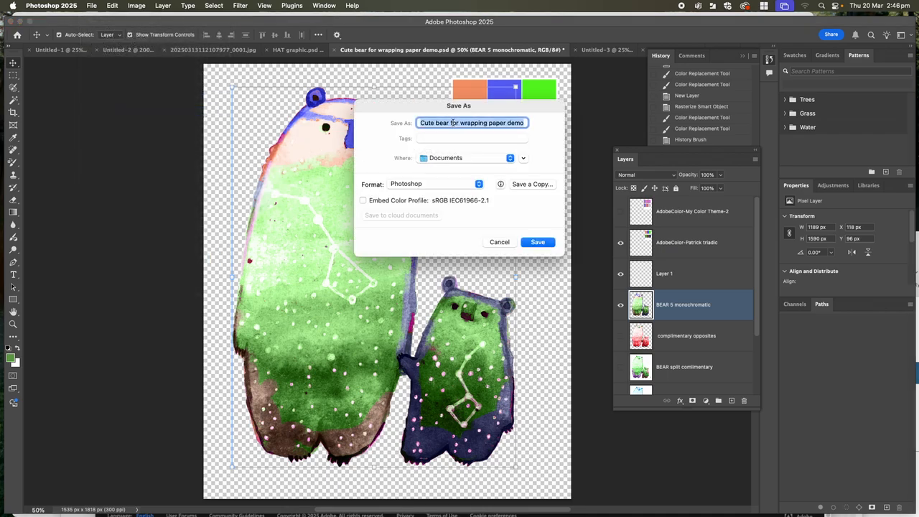
{"action": "left_click", "coordinate": [453, 123]}
{"action": "key", "text": "BackSpace"}
{"action": "type", "text": "BEar triadic"}
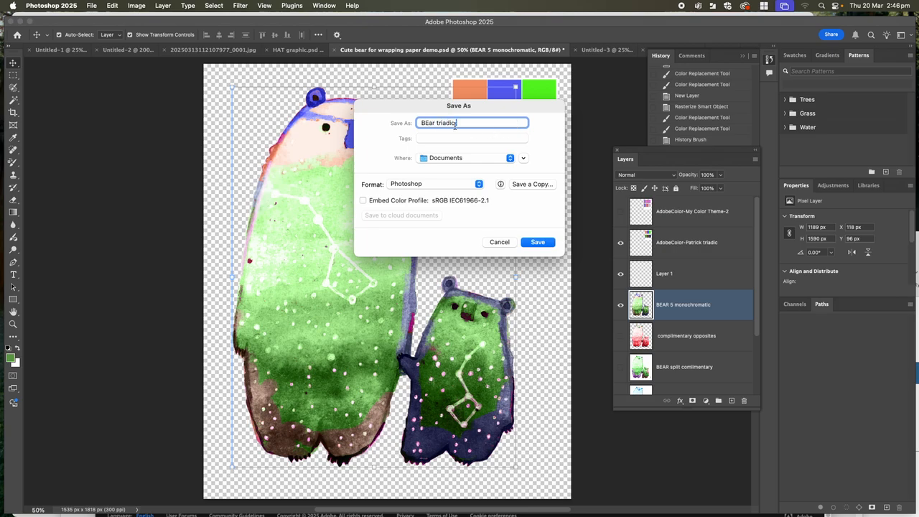
{"action": "left_click", "coordinate": [428, 123]}
{"action": "key", "text": "BackSpace"}
{"action": "type", "text": "e"}
{"action": "left_click", "coordinate": [523, 158]}
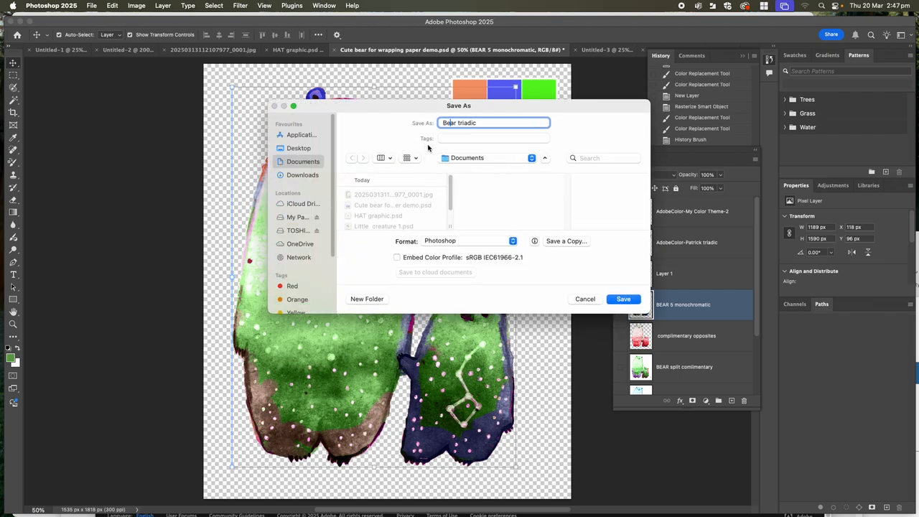
{"action": "left_click", "coordinate": [624, 300]}
{"action": "left_click", "coordinate": [575, 233]}
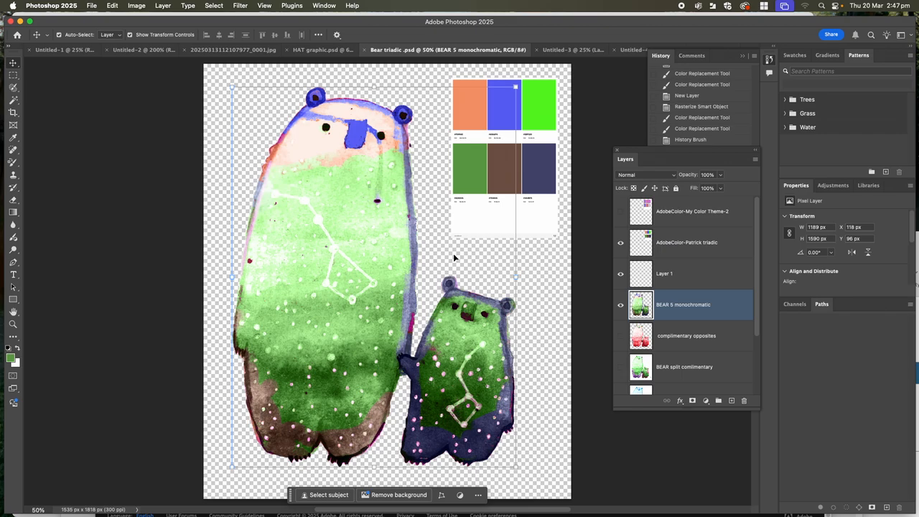
{"action": "left_click", "coordinate": [511, 98], "text": "shift"}
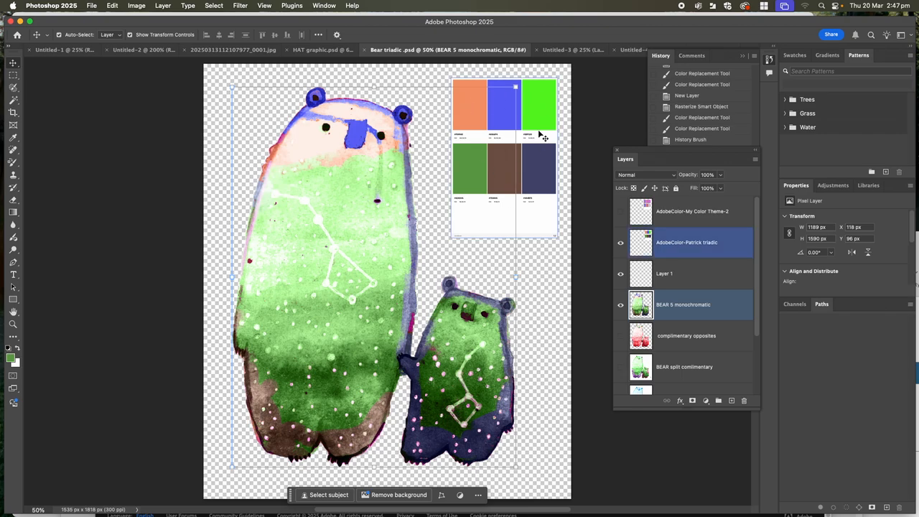
{"action": "left_click", "coordinate": [488, 128], "text": "shift"}
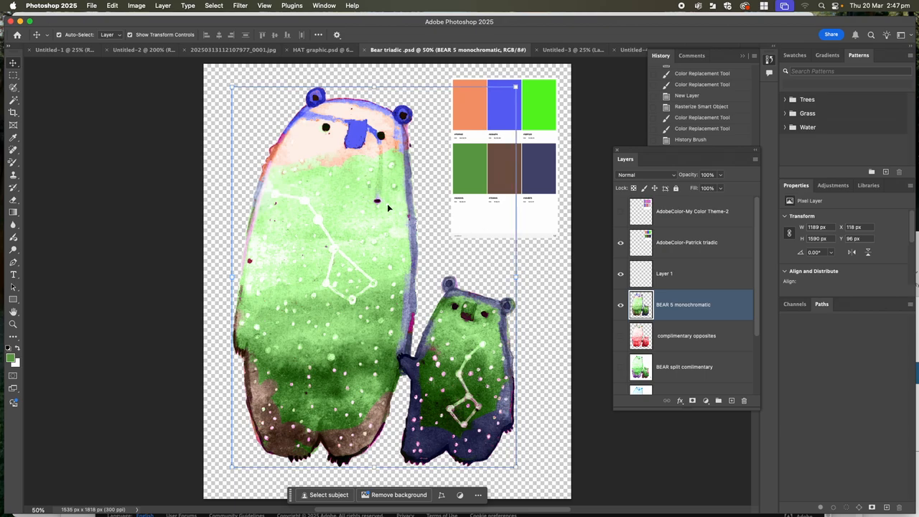
- Switch to Adobe Color in Chrome and show the available colour harmony options
{"action": "mouse_move", "coordinate": [296, 502]}
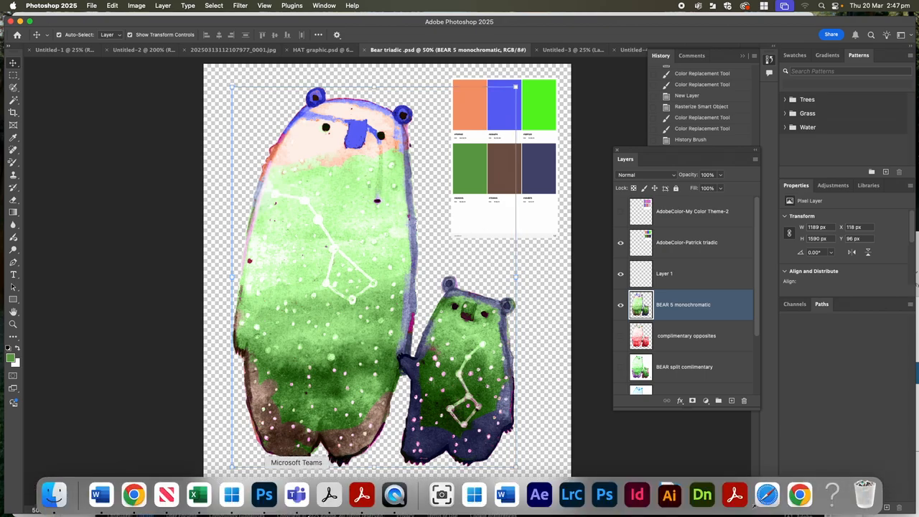
{"action": "left_click", "coordinate": [133, 494]}
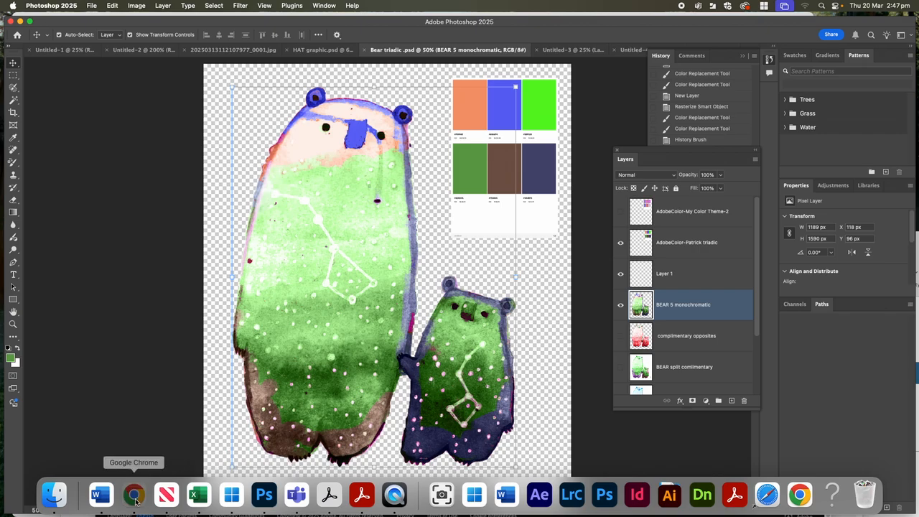
{"action": "left_click", "coordinate": [162, 188]}
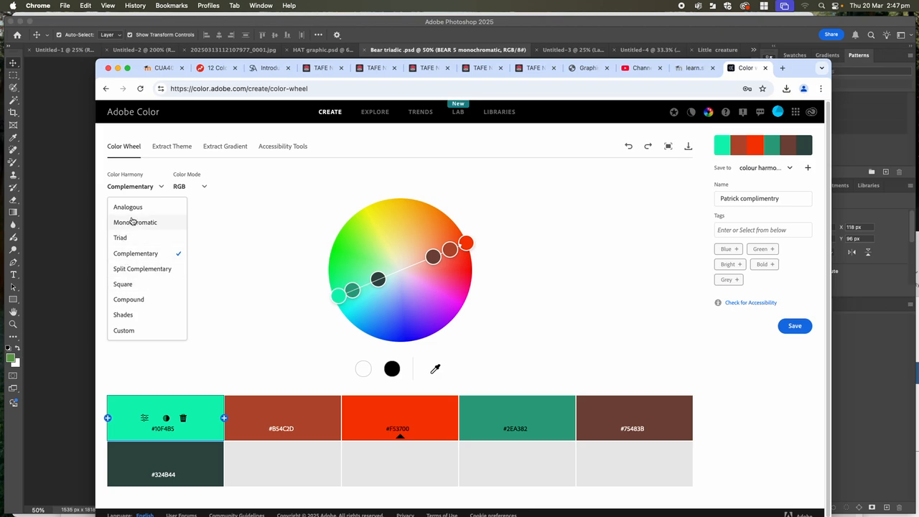
- Switch to Word and look through the project assessment document from the cover page to the wrapping paper brief and handmade motif task
{"action": "mouse_move", "coordinate": [382, 516]}
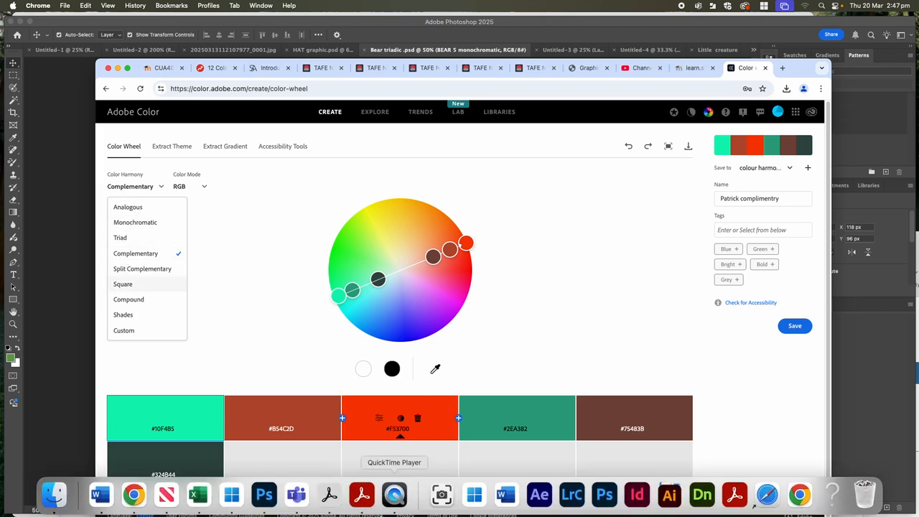
{"action": "left_click", "coordinate": [506, 495]}
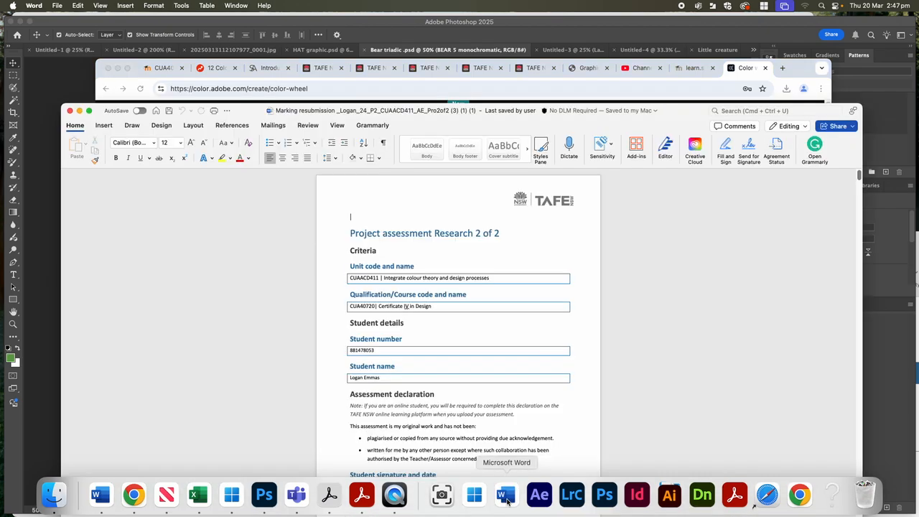
{"action": "left_click_drag", "start_coordinate": [248, 113], "coordinate": [223, 38]}
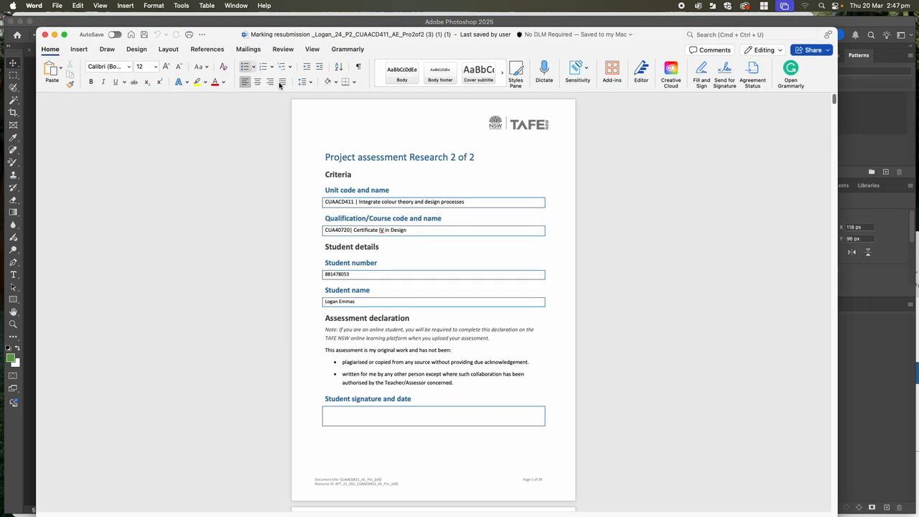
{"action": "scroll", "coordinate": [591, 337], "scroll_direction": "down", "scroll_amount": 20}
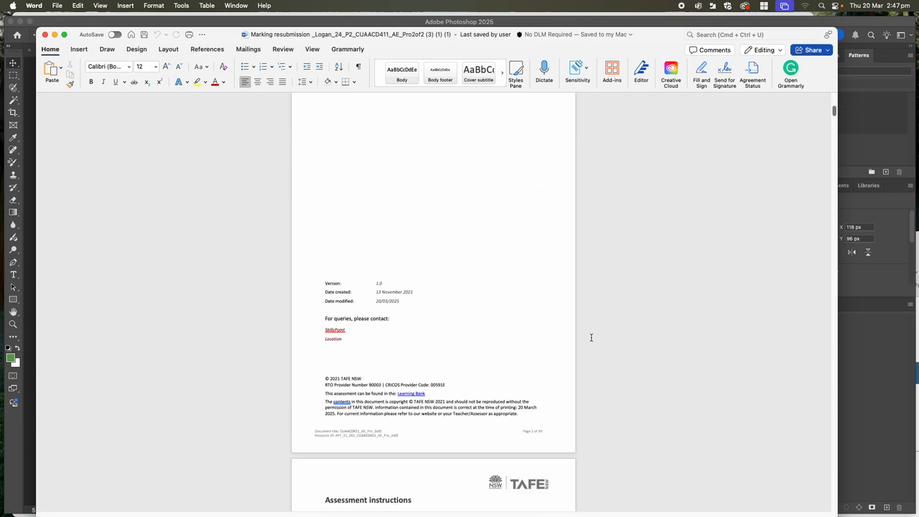
{"action": "scroll", "coordinate": [591, 337], "scroll_direction": "down", "scroll_amount": 20}
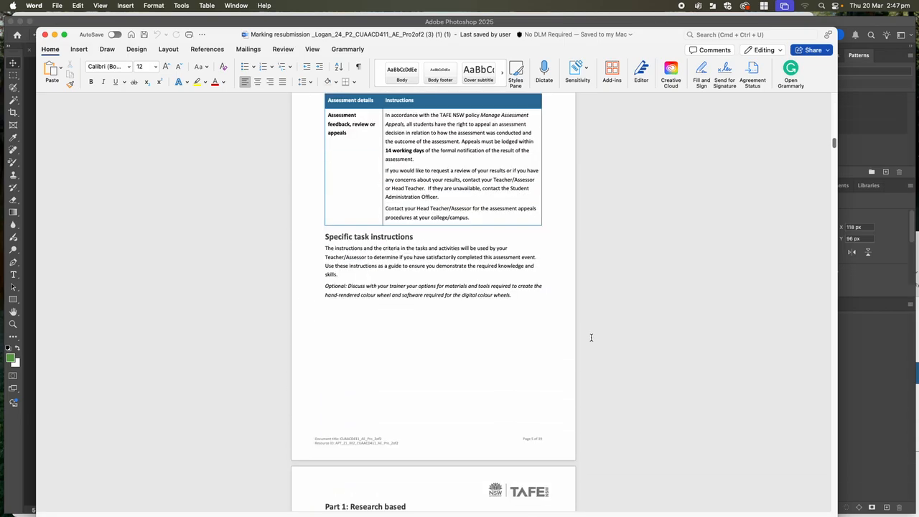
{"action": "scroll", "coordinate": [591, 338], "scroll_direction": "down", "scroll_amount": 20}
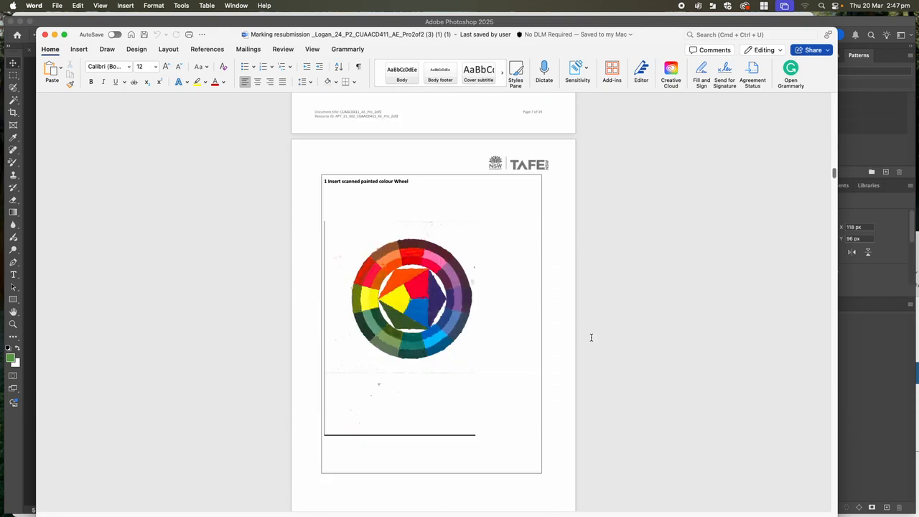
{"action": "scroll", "coordinate": [591, 340], "scroll_direction": "down", "scroll_amount": 20}
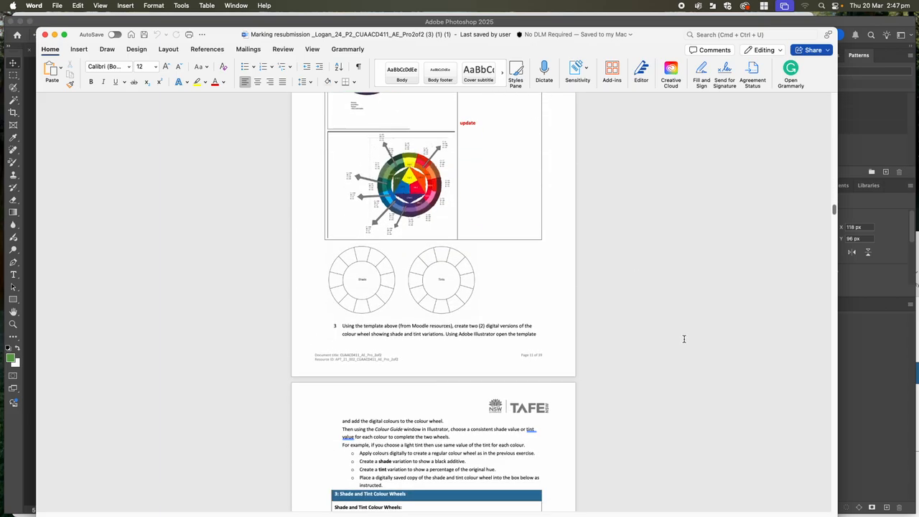
{"action": "scroll", "coordinate": [682, 332], "scroll_direction": "down", "scroll_amount": 20}
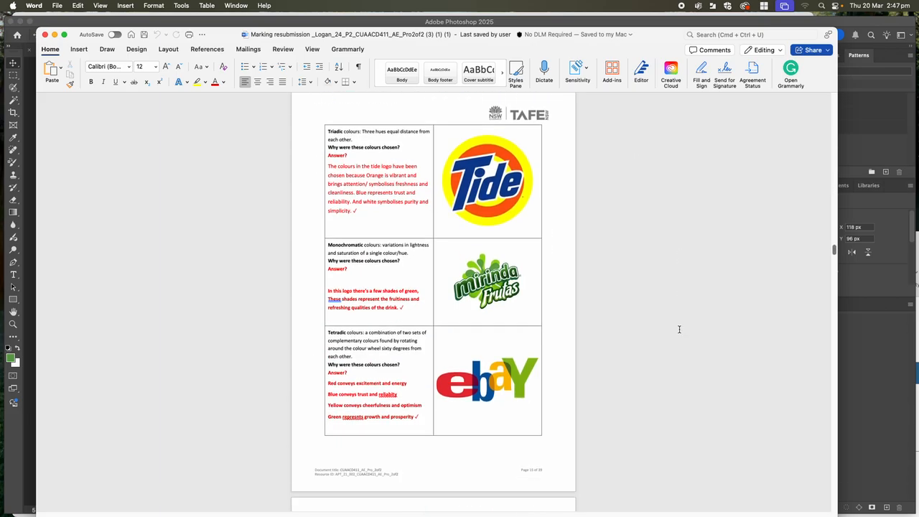
{"action": "scroll", "coordinate": [679, 328], "scroll_direction": "down", "scroll_amount": 20}
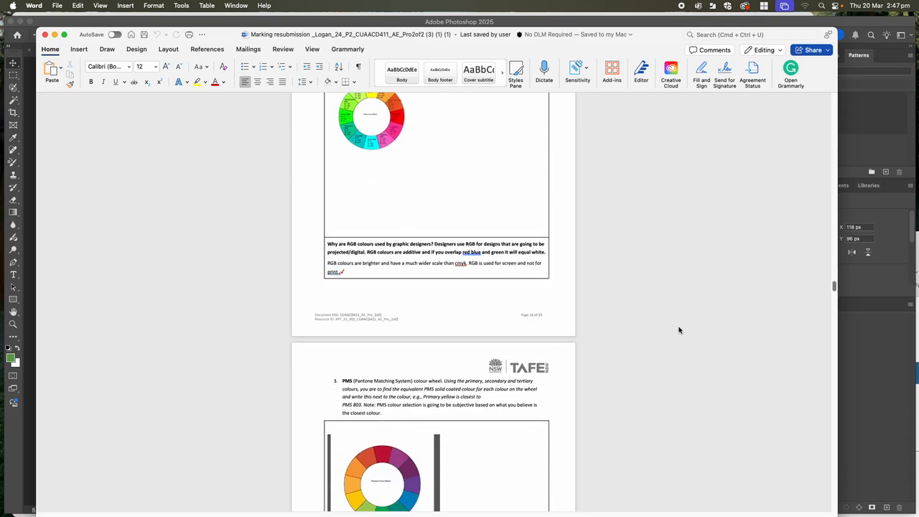
{"action": "scroll", "coordinate": [678, 326], "scroll_direction": "down", "scroll_amount": 20}
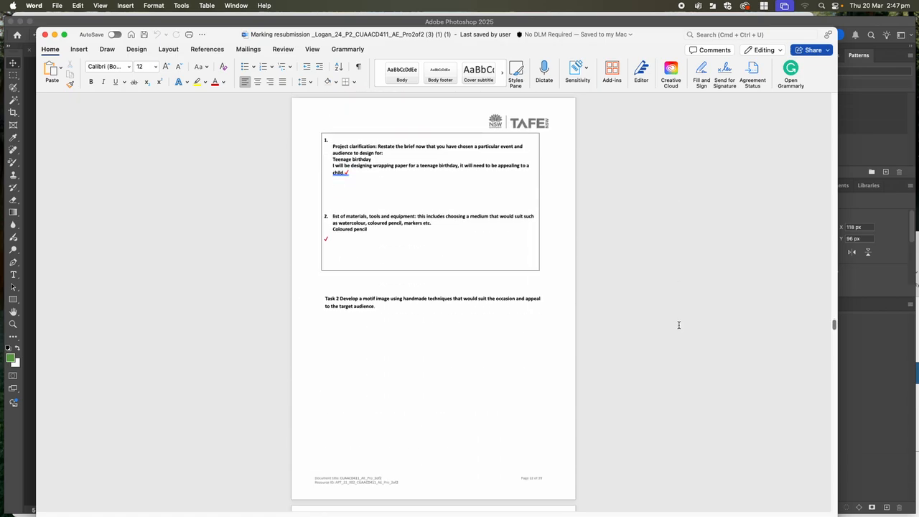
- Examine the inserted Adobe Colour schemes and the list of required motif versions under items 3 and 4
{"action": "scroll", "coordinate": [678, 325], "scroll_direction": "down", "scroll_amount": 20}
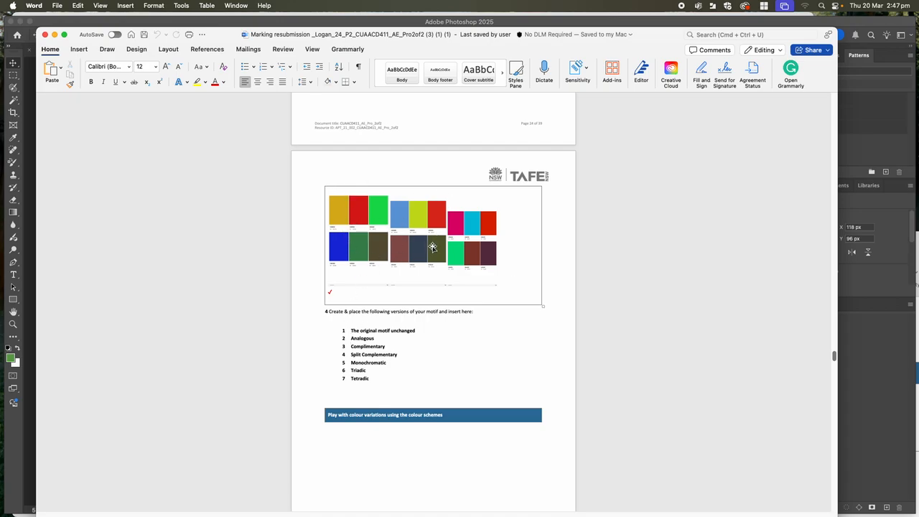
{"action": "scroll", "coordinate": [423, 223], "scroll_direction": "up", "scroll_amount": 2}
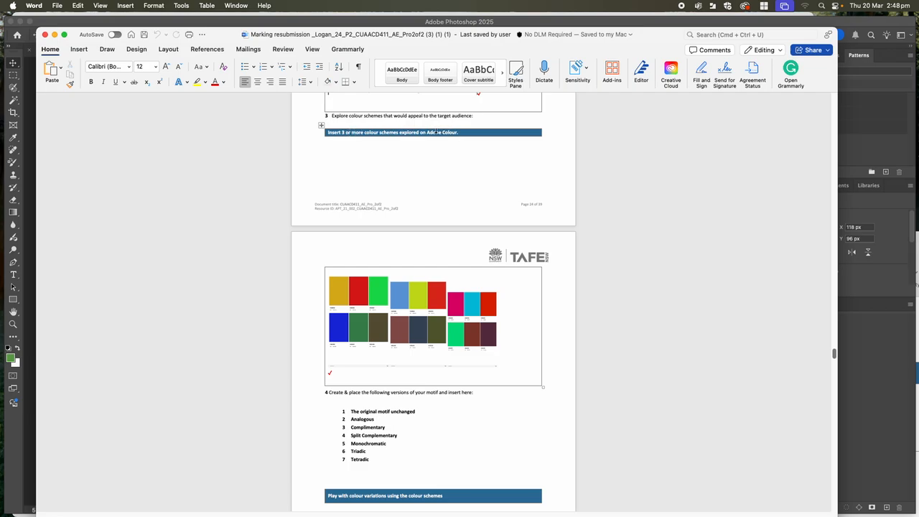
{"action": "scroll", "coordinate": [434, 230], "scroll_direction": "down", "scroll_amount": 10}
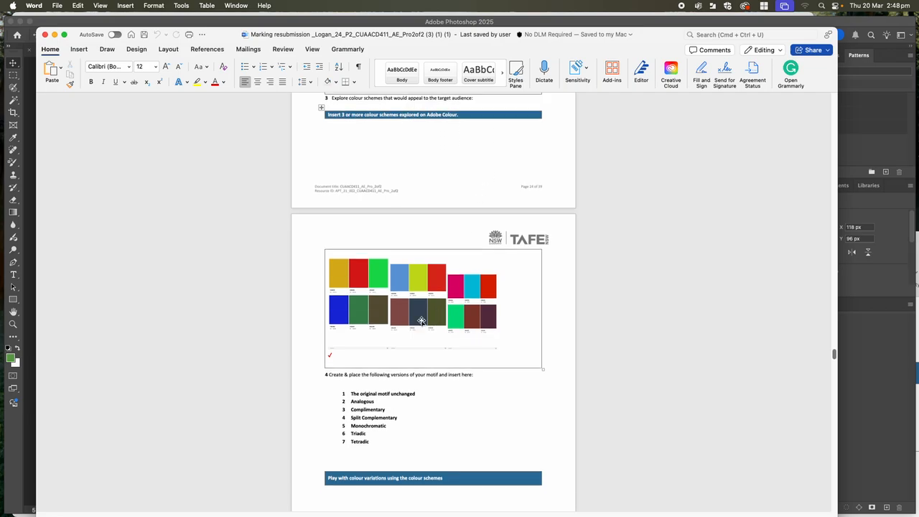
- Review the skateboard motif's colour variations and researched scheme, return to the required versions list, and lower the Word window
{"action": "scroll", "coordinate": [422, 314], "scroll_direction": "down", "scroll_amount": 6}
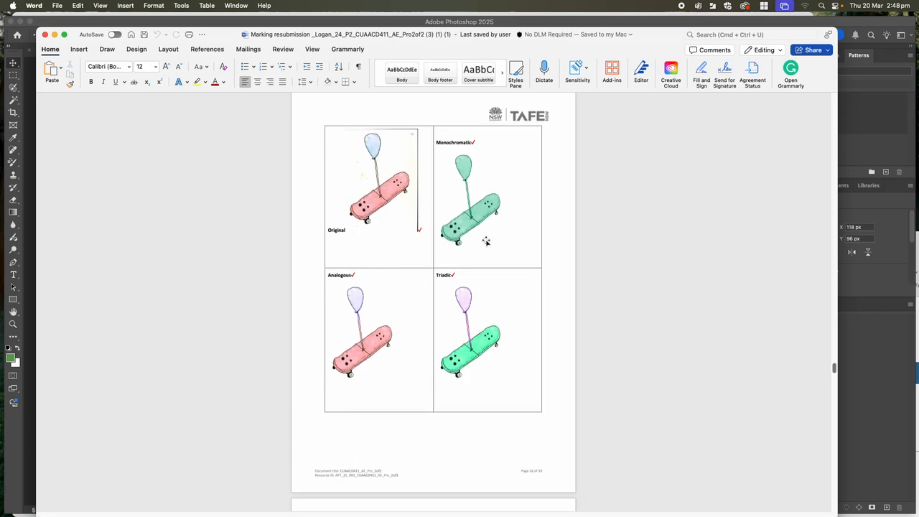
{"action": "scroll", "coordinate": [495, 371], "scroll_direction": "down", "scroll_amount": 7}
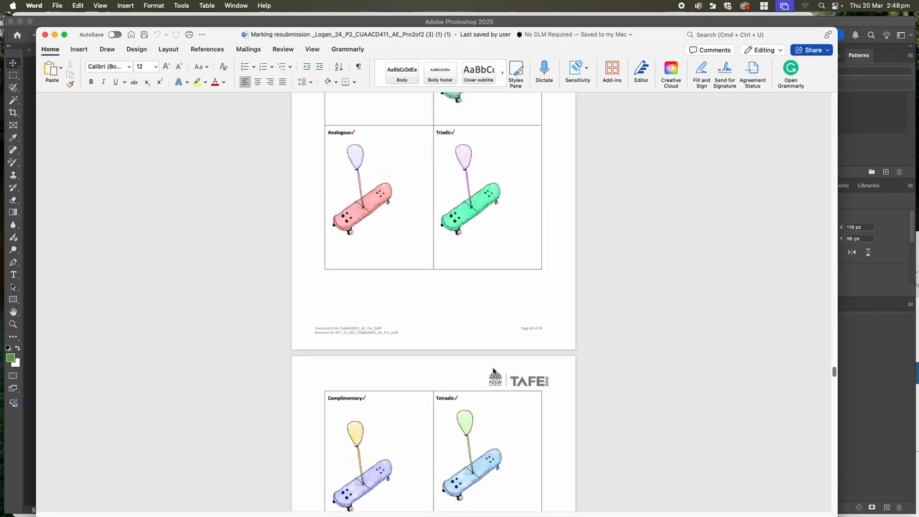
{"action": "scroll", "coordinate": [516, 365], "scroll_direction": "down", "scroll_amount": 4}
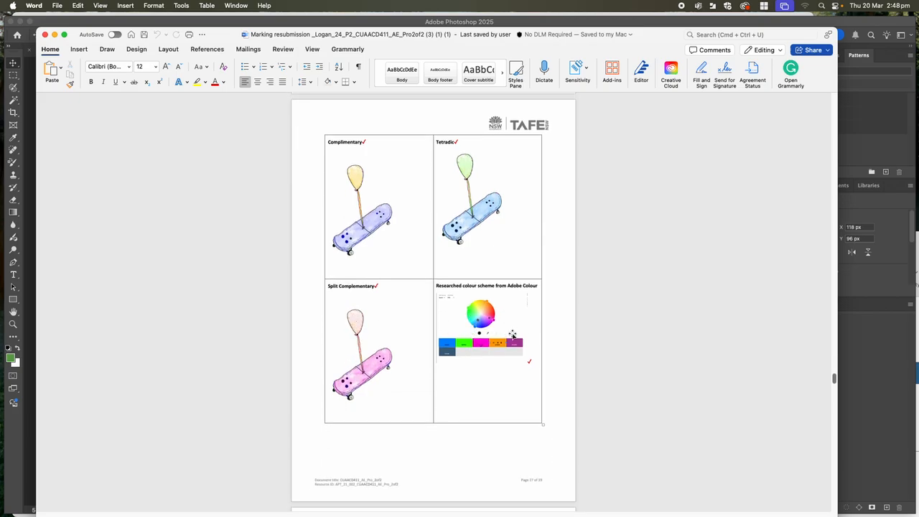
{"action": "scroll", "coordinate": [503, 259], "scroll_direction": "up", "scroll_amount": 11}
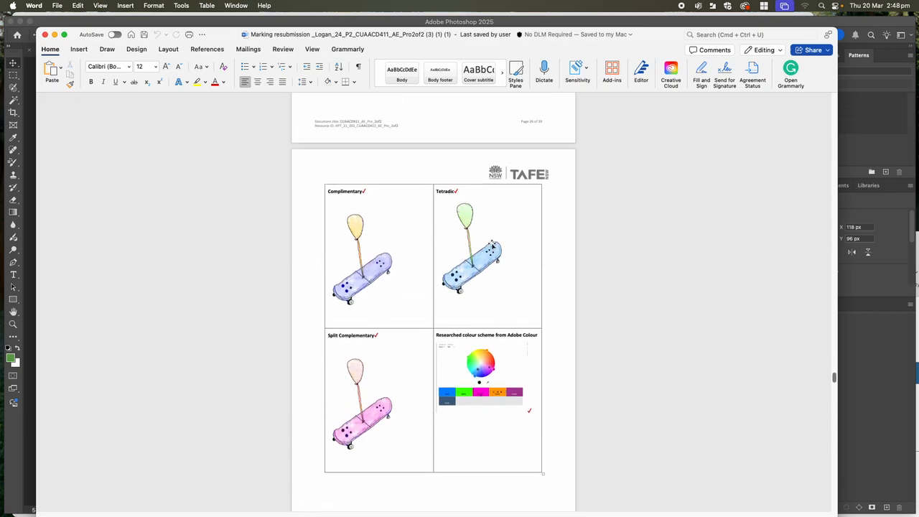
{"action": "scroll", "coordinate": [486, 272], "scroll_direction": "up", "scroll_amount": 12}
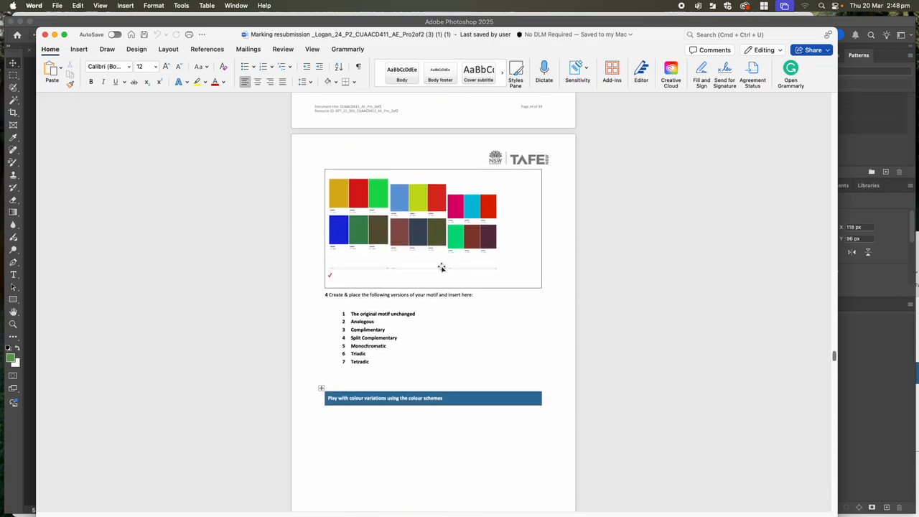
{"action": "left_click_drag", "start_coordinate": [223, 36], "coordinate": [242, 123]}
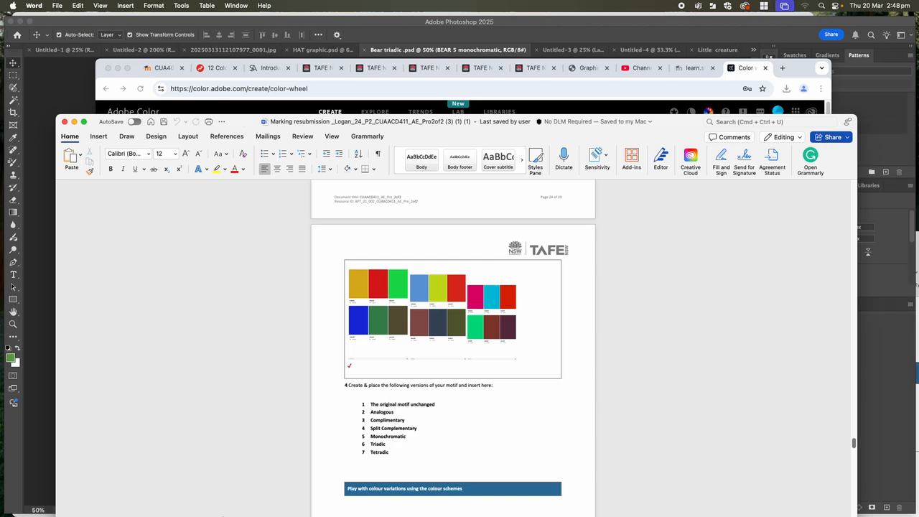
- Switch to Adobe Color in Chrome, choose the Custom harmony, and recolour three swatches to lime #C1F54B, red #F40A42 and purple #8C60A4
{"action": "left_click", "coordinate": [134, 494]}
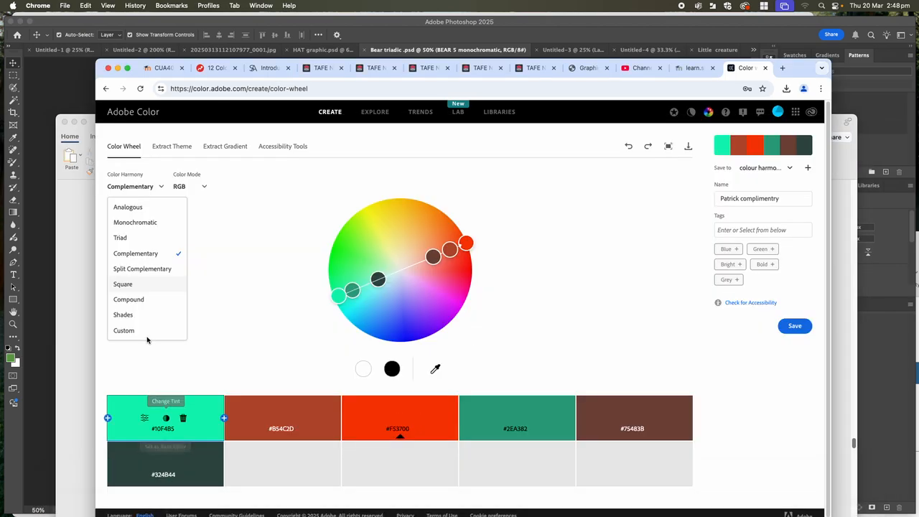
{"action": "left_click", "coordinate": [127, 330]}
{"action": "left_click_drag", "start_coordinate": [341, 296], "coordinate": [366, 235]}
{"action": "left_click_drag", "start_coordinate": [473, 248], "coordinate": [468, 278]}
{"action": "left_click_drag", "start_coordinate": [352, 290], "coordinate": [419, 292]}
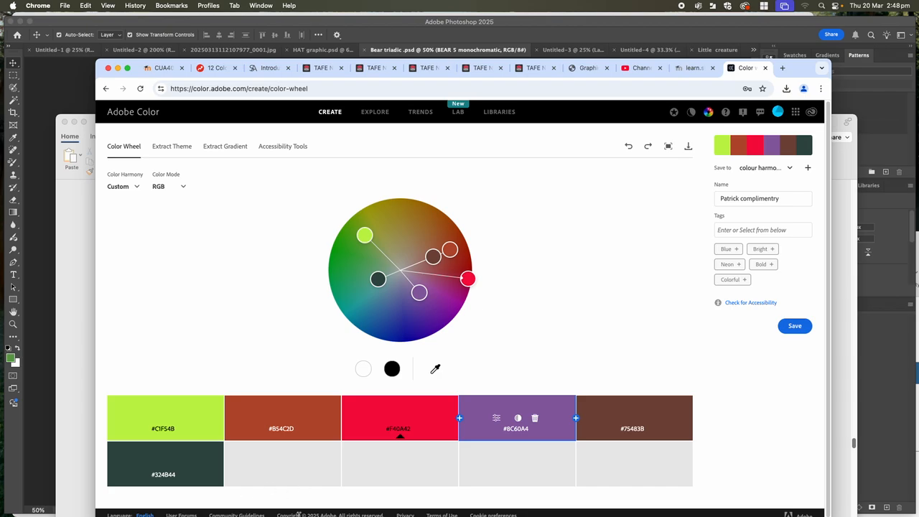
- Switch back to the Bear triadic document in Photoshop
{"action": "mouse_move", "coordinate": [297, 512]}
{"action": "left_click", "coordinate": [270, 496]}
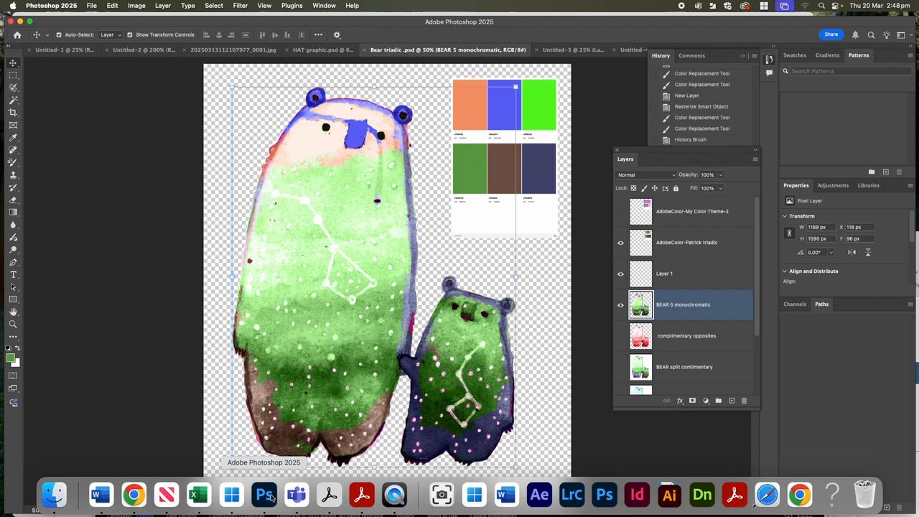